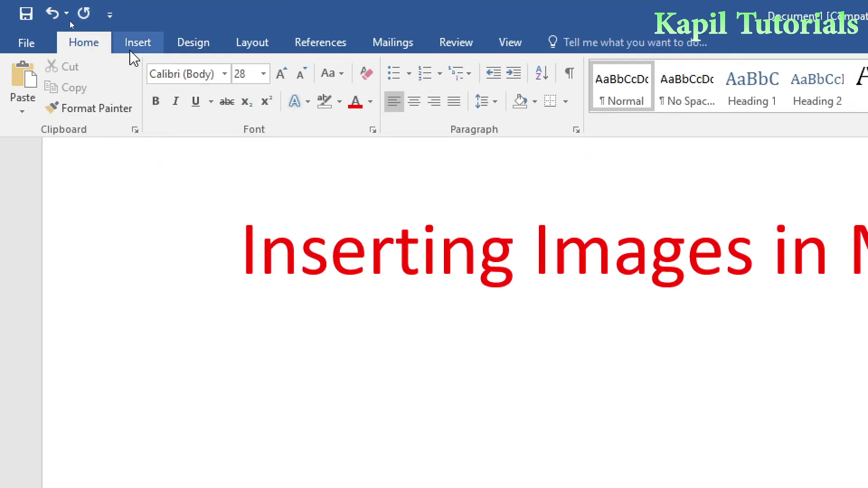
click(69, 20)
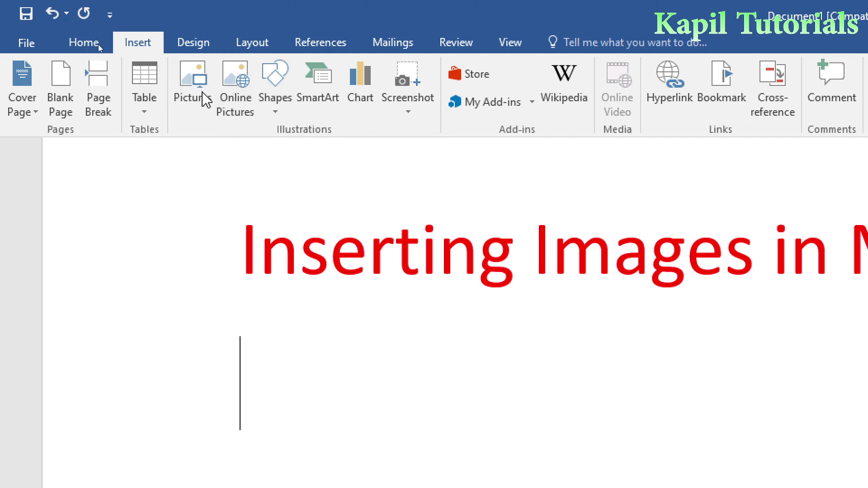
click(156, 37)
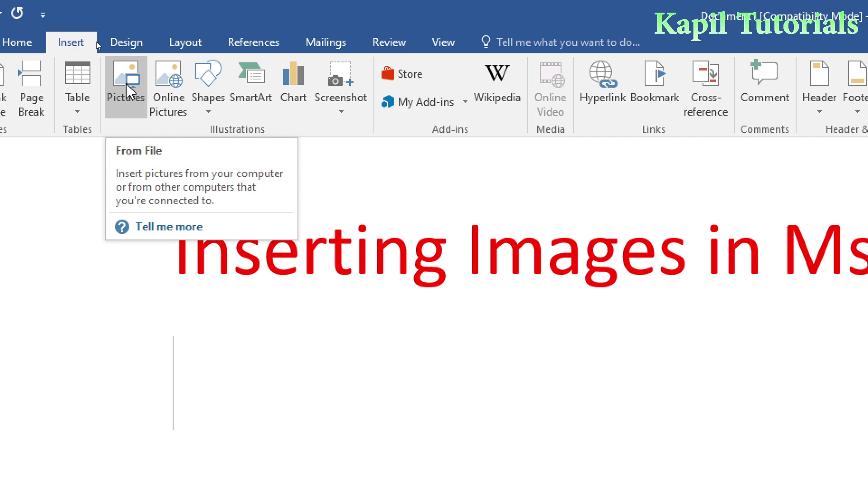
Insert the lamborghini-veneno photo from the Pictures folder below the title
click(129, 91)
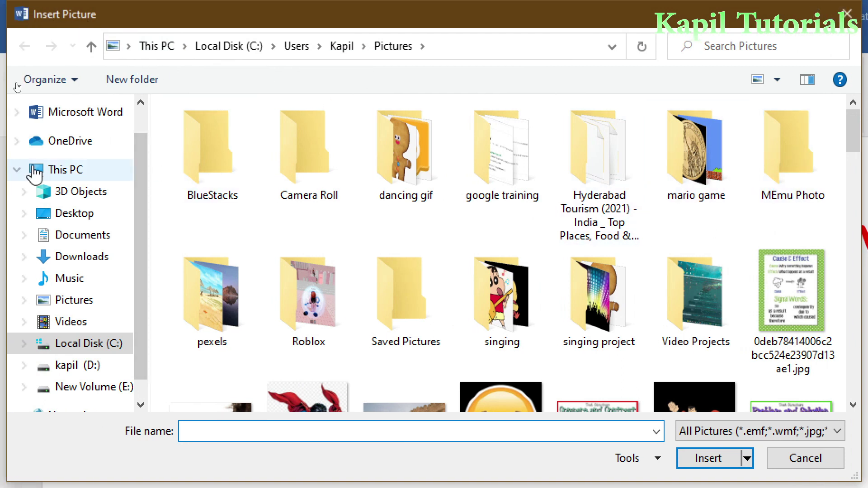
click(63, 308)
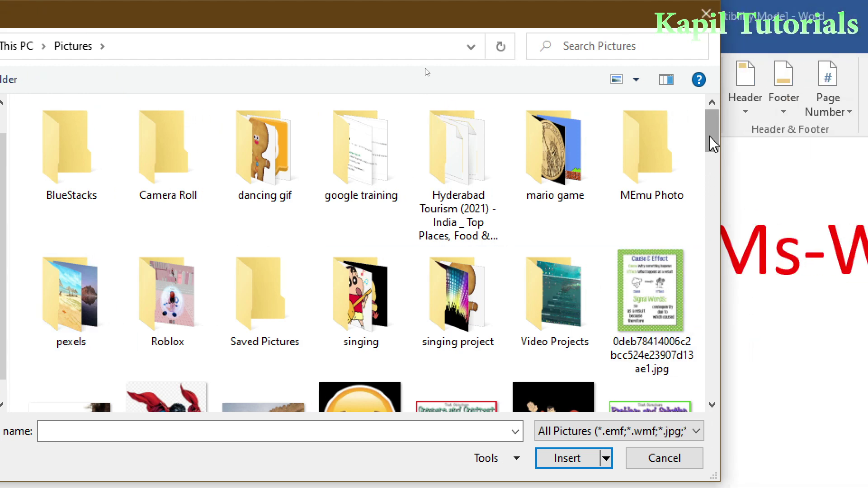
mouse_move(712, 144)
mouse_down()
mouse_move(681, 369)
mouse_move(717, 319)
mouse_move(716, 367)
mouse_move(716, 283)
mouse_up()
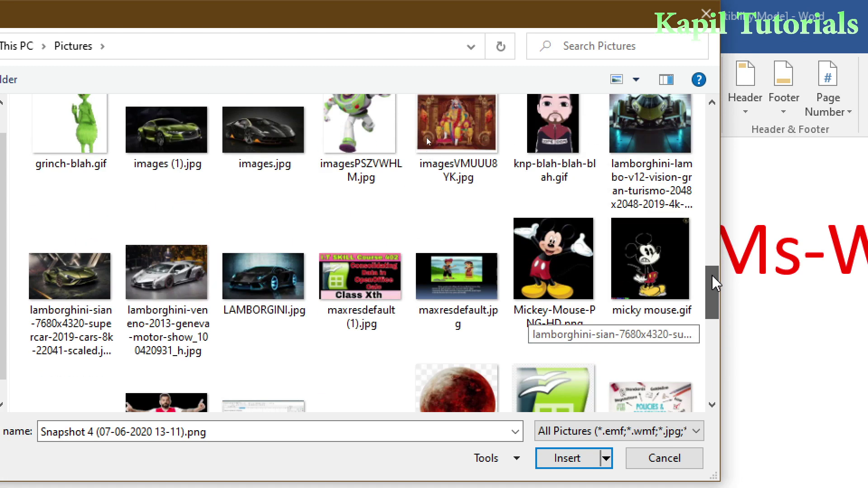
click(165, 285)
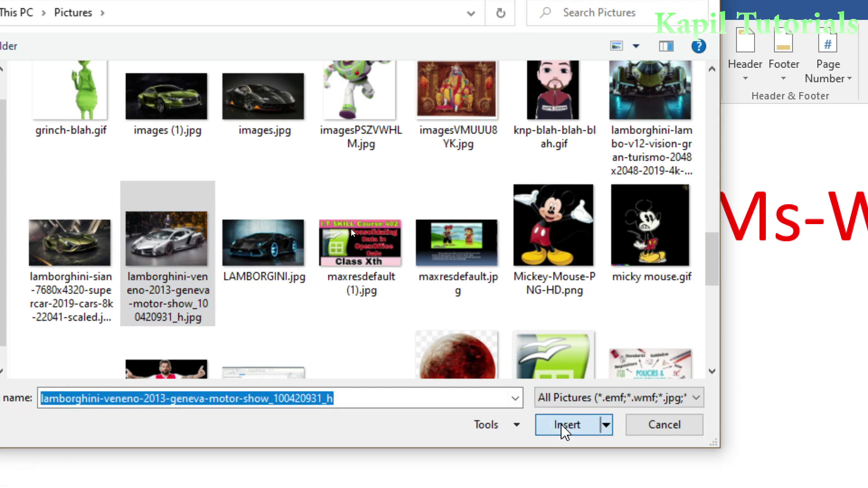
click(566, 457)
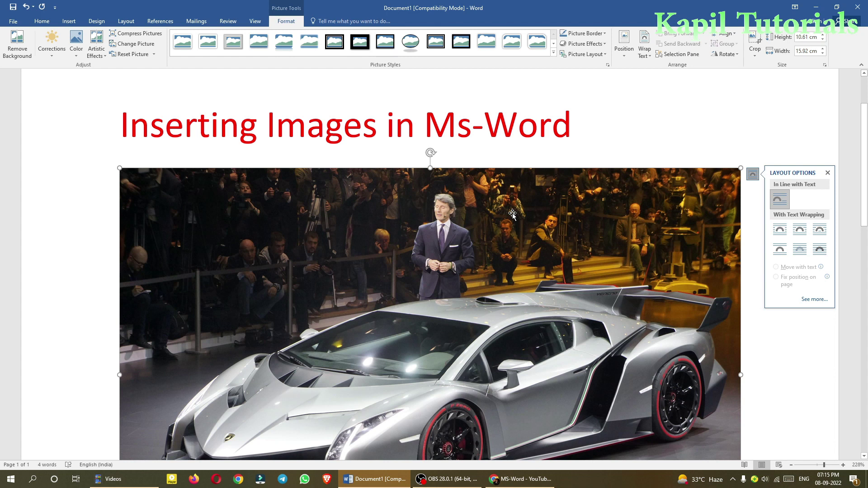
Resize the Lamborghini photo by its corner to 4.27 cm high and 6.4 cm wide
click(751, 175)
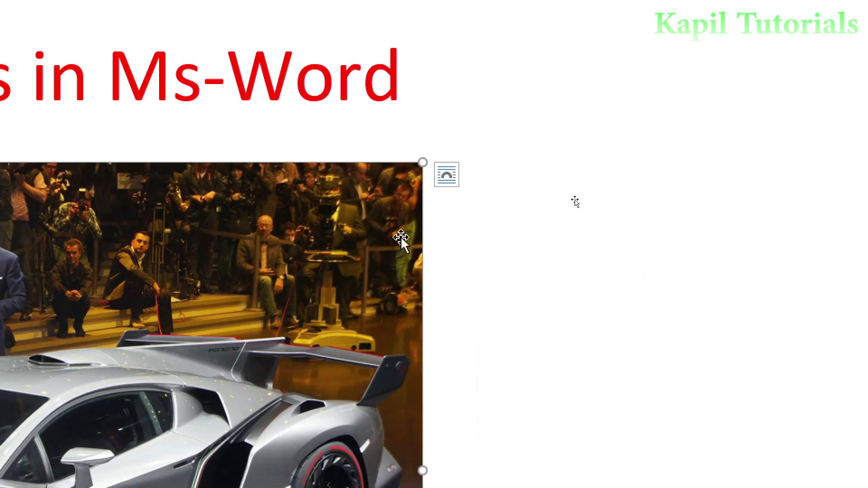
drag(422, 163, 413, 168)
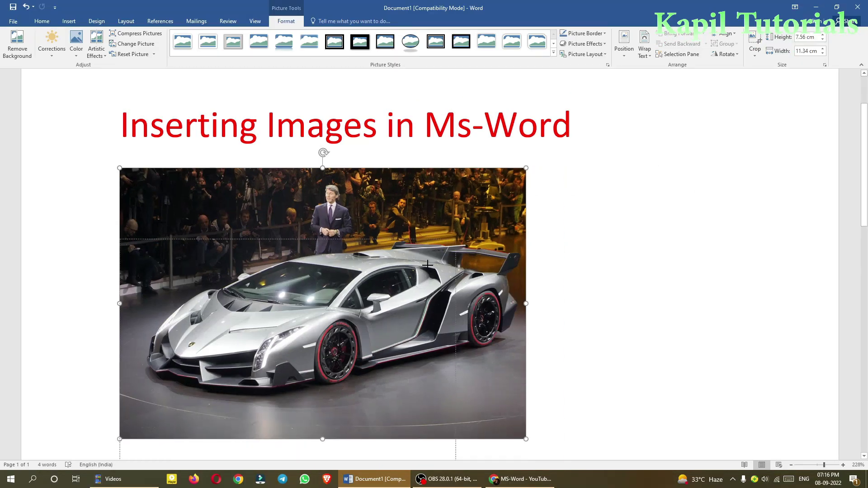
drag(370, 303, 370, 333)
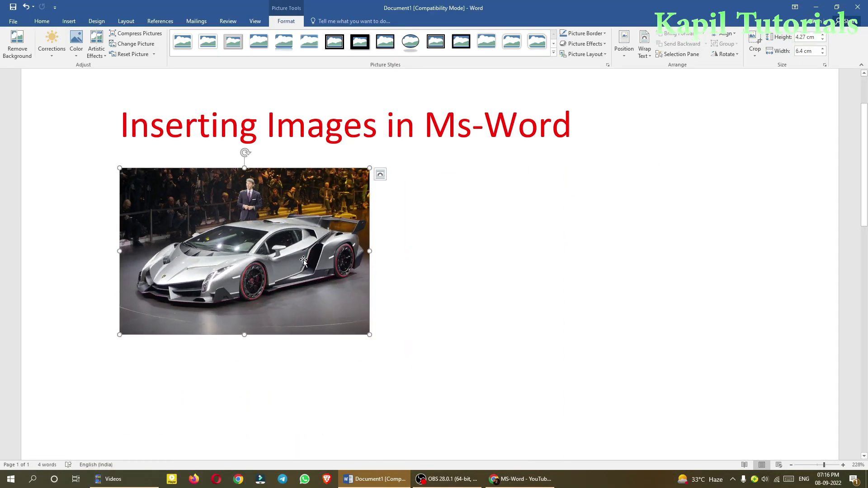
Set the car photo's text wrapping to In Front of Text
click(259, 242)
click(279, 218)
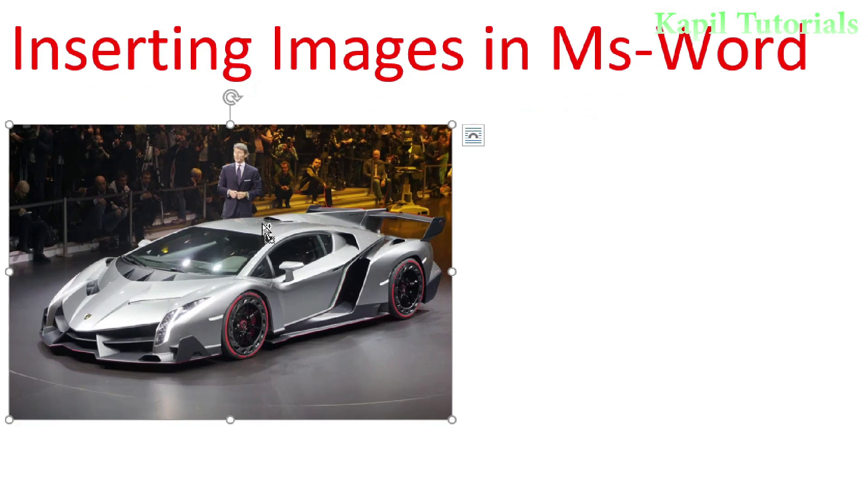
click(382, 174)
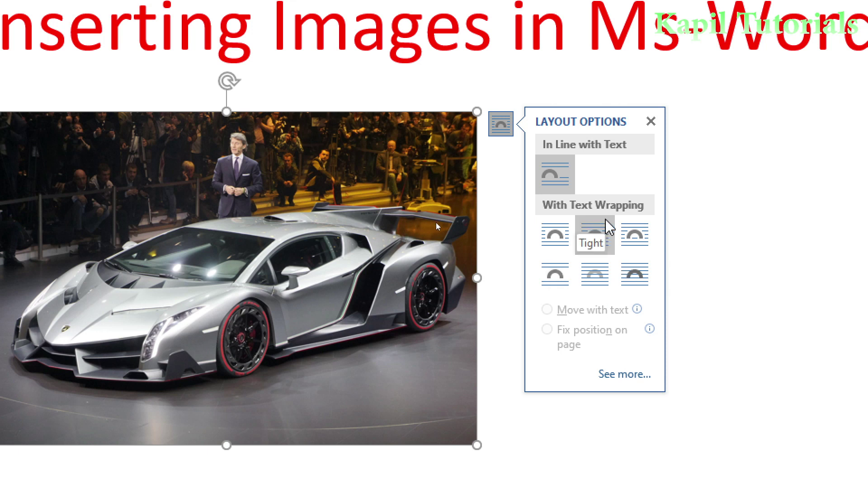
click(635, 276)
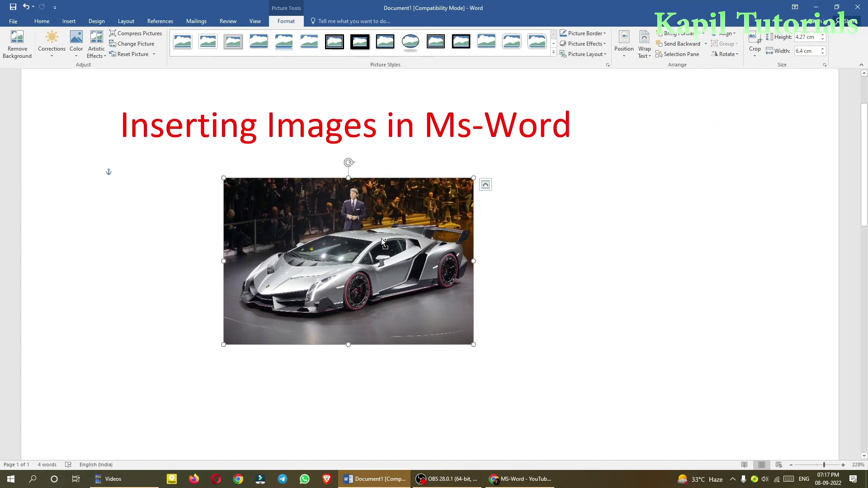
Move the car photo below the title, lined up with the title's left edge
mouse_move(506, 260)
mouse_down()
mouse_move(345, 240)
mouse_move(208, 170)
mouse_move(219, 238)
mouse_up()
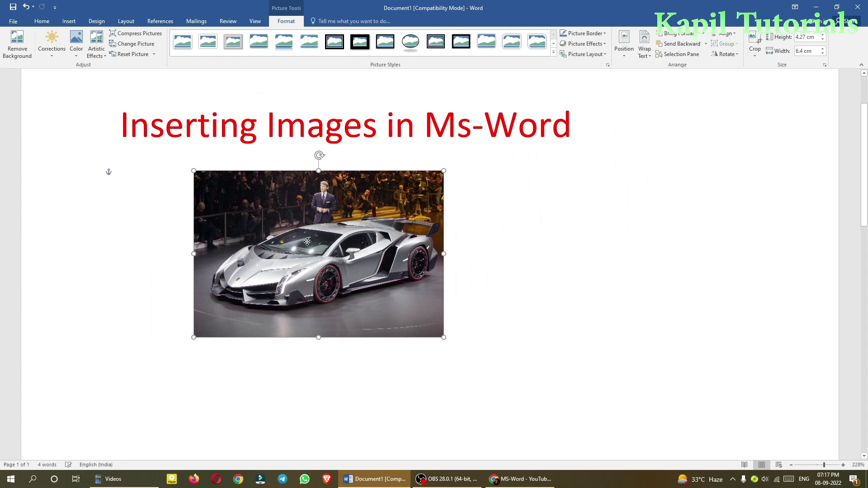
drag(220, 238, 366, 258)
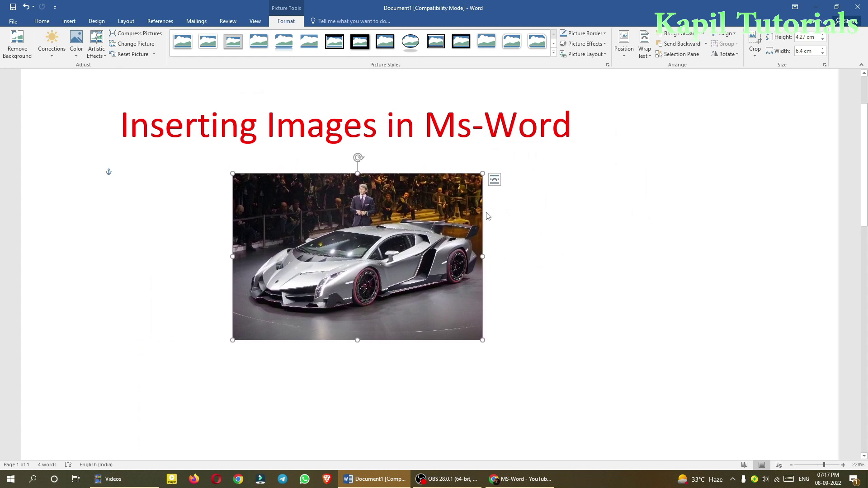
click(495, 180)
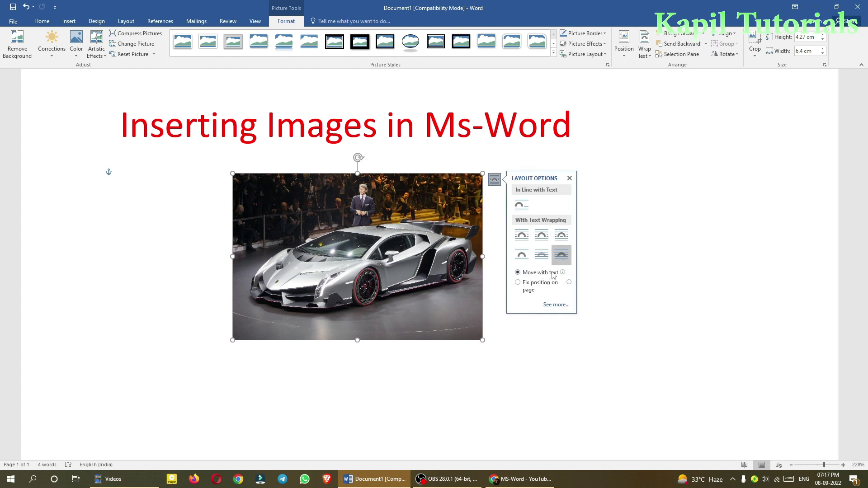
click(626, 248)
drag(361, 251, 252, 247)
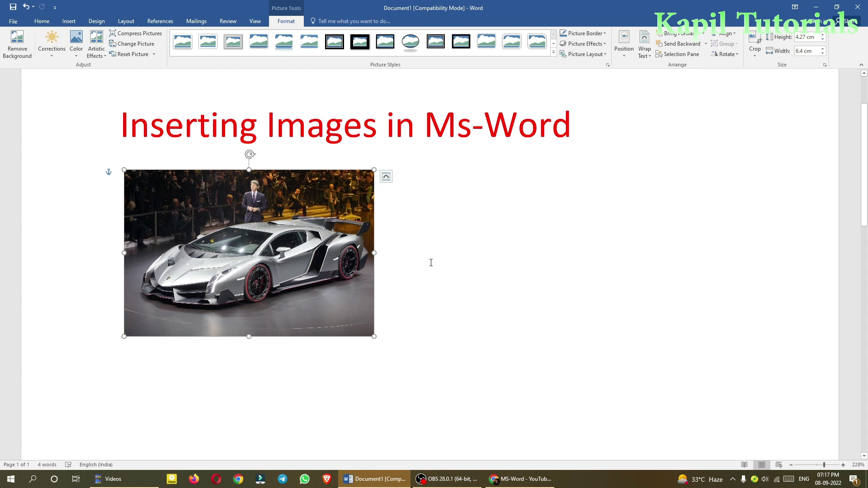
Open Insert > Online Pictures and start a Bing image search for 'bike'
click(68, 21)
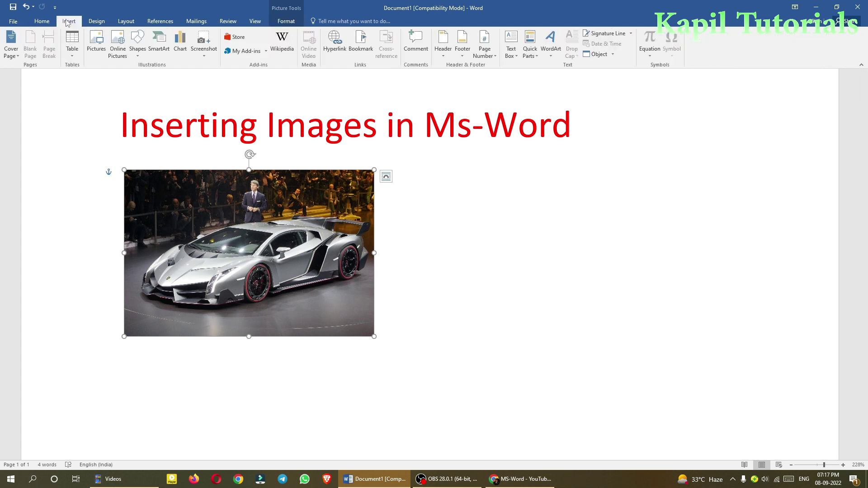
click(118, 51)
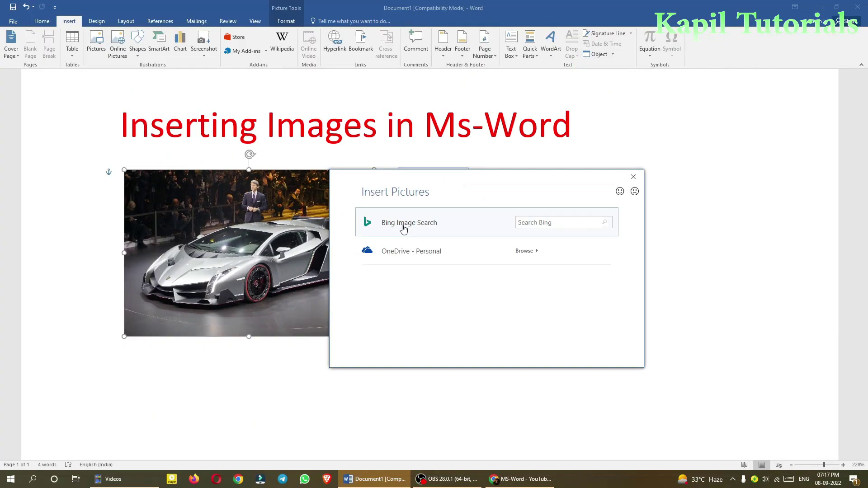
click(560, 221)
text(bike)
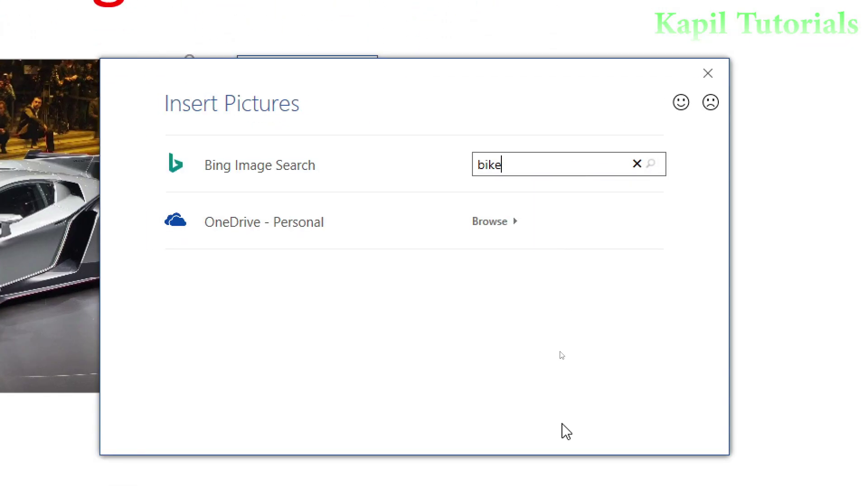
Run the bike search and filter the Bing results to Medium size
key(Return)
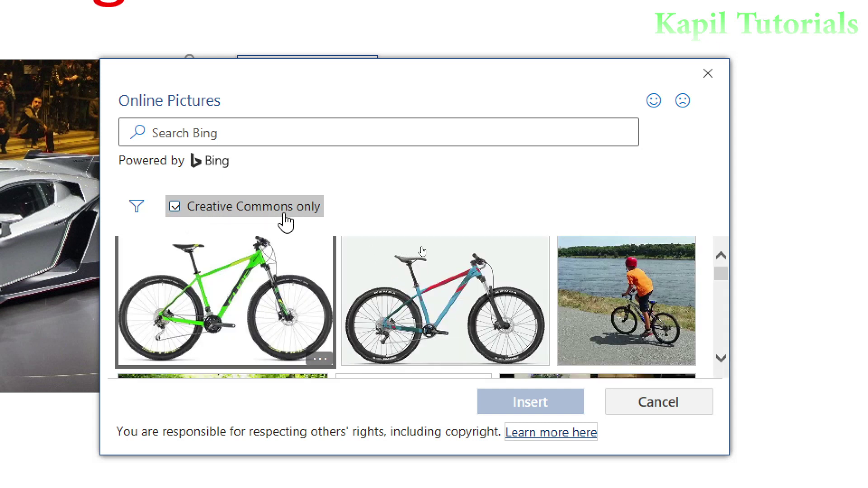
click(137, 208)
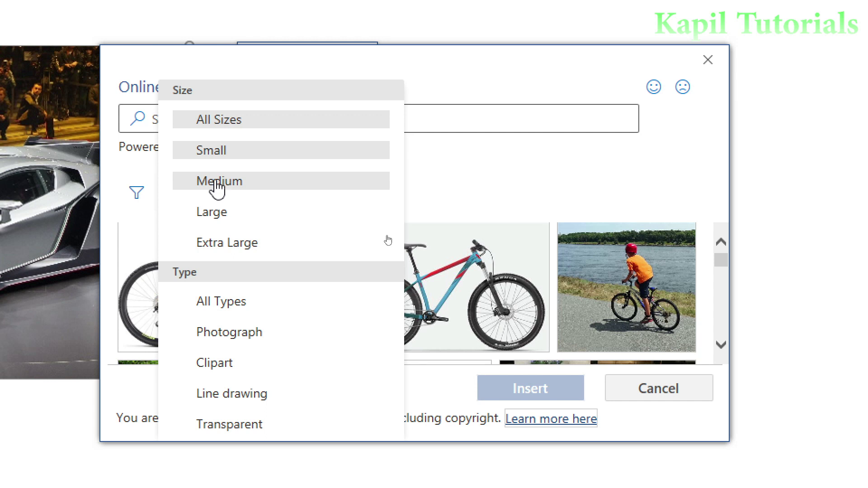
click(222, 154)
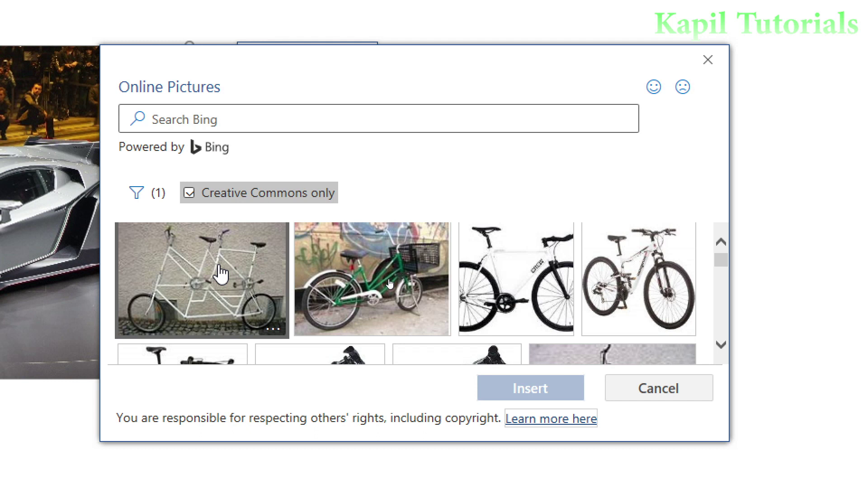
mouse_move(721, 260)
mouse_down()
mouse_move(722, 288)
mouse_move(728, 260)
mouse_up()
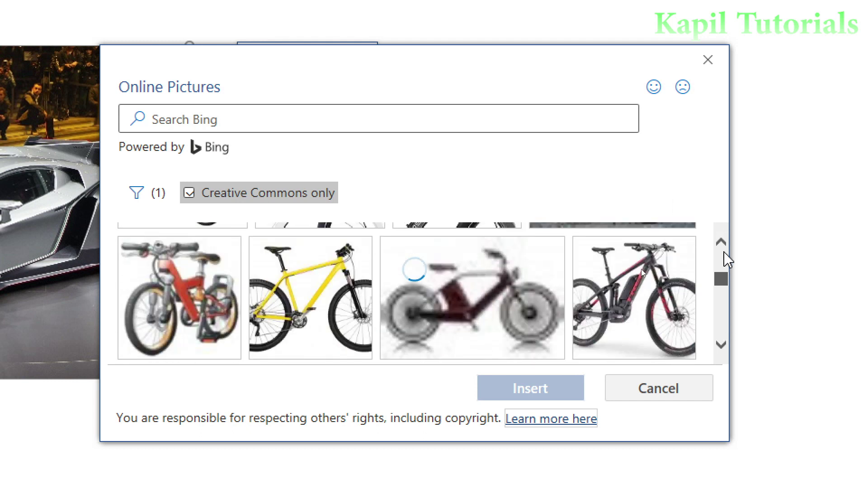
Search Bing images for 'Bike' and scroll back to the top of the results
click(234, 118)
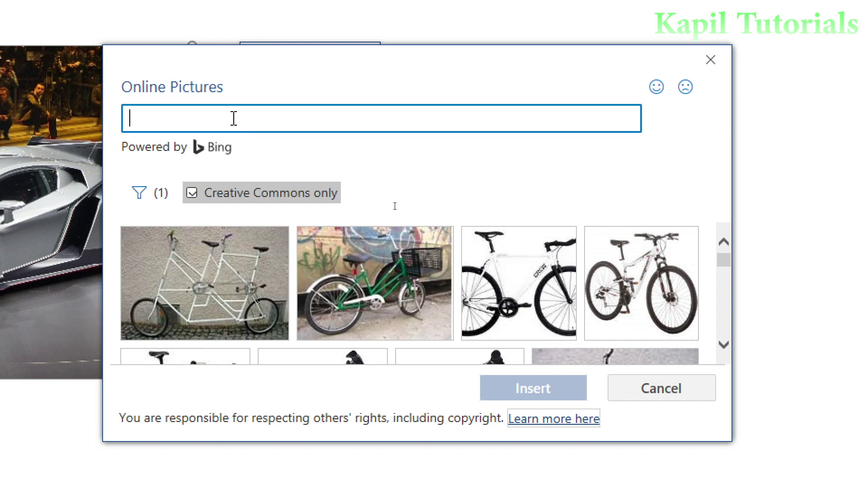
text(B)
text(ike)
key(Return)
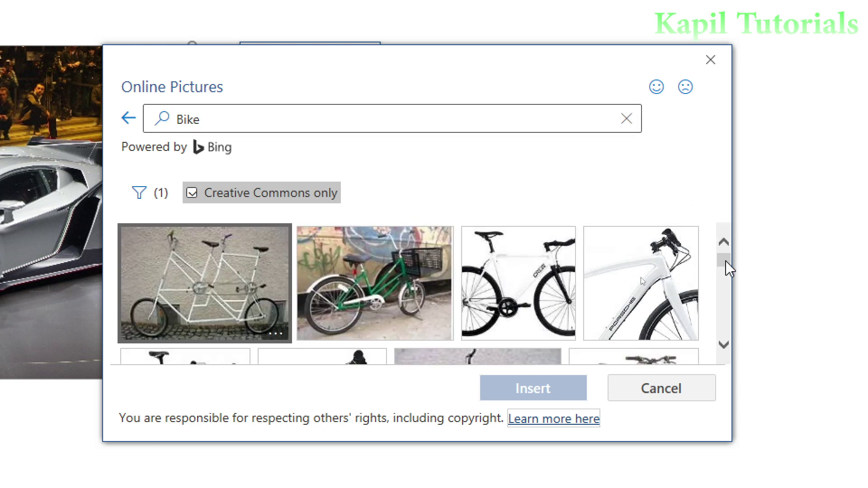
drag(725, 261, 723, 339)
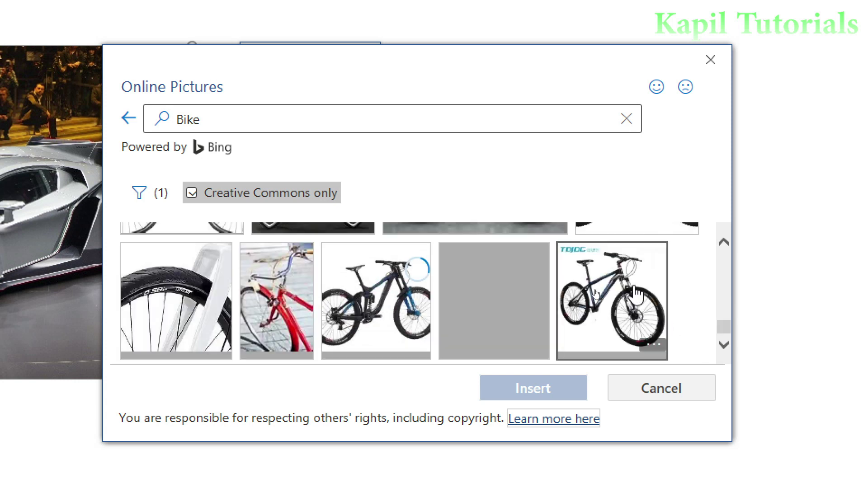
scroll(637, 293, up, 3)
scroll(636, 293, up, 2)
scroll(636, 293, up, 2)
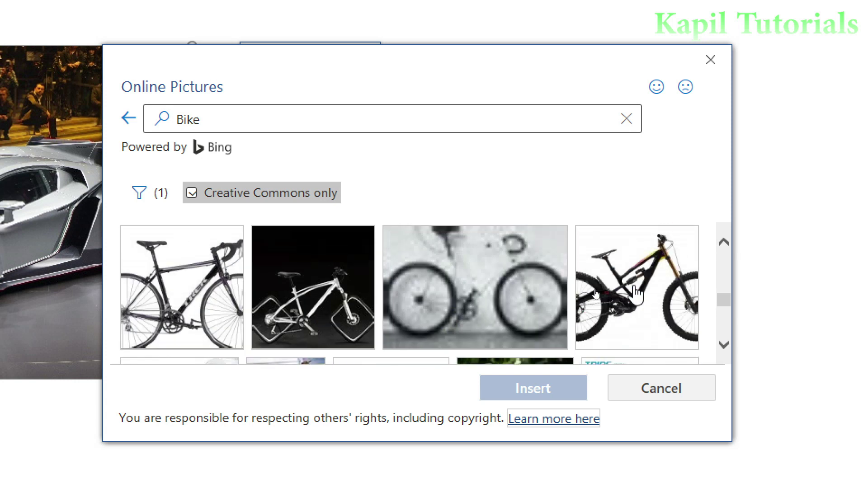
scroll(636, 293, up, 1)
scroll(637, 293, up, 2)
scroll(633, 294, up, 2)
scroll(633, 294, up, 1)
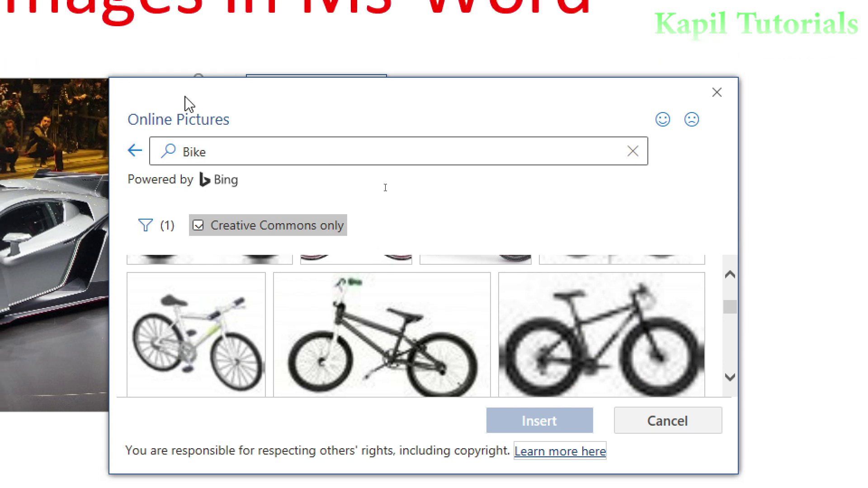
Change the search to 'motor bike' and try inserting the red motorbike image
click(220, 153)
drag(177, 151, 147, 155)
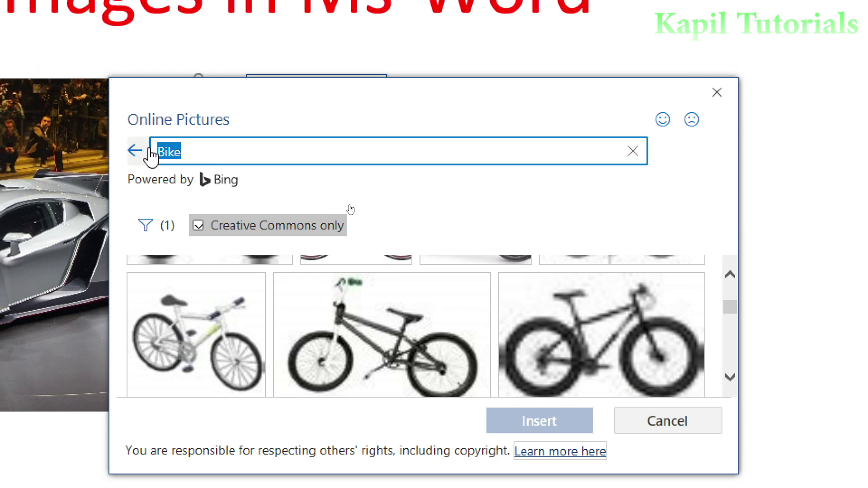
text(motor b)
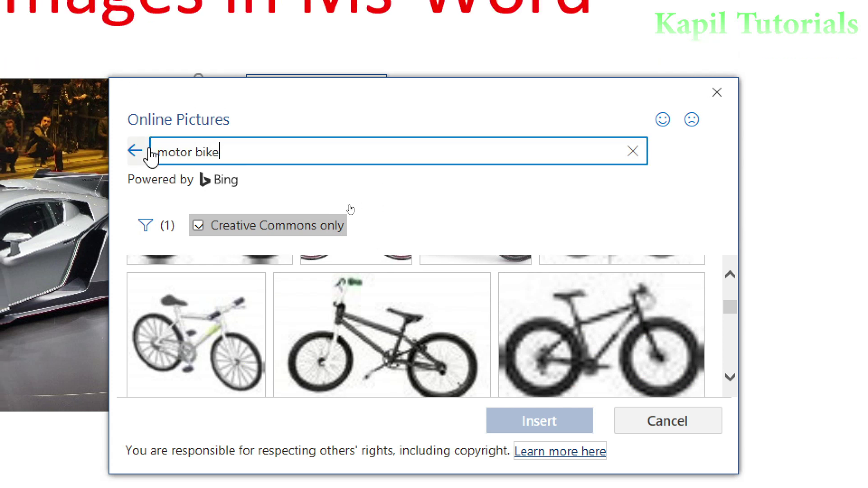
key(Return)
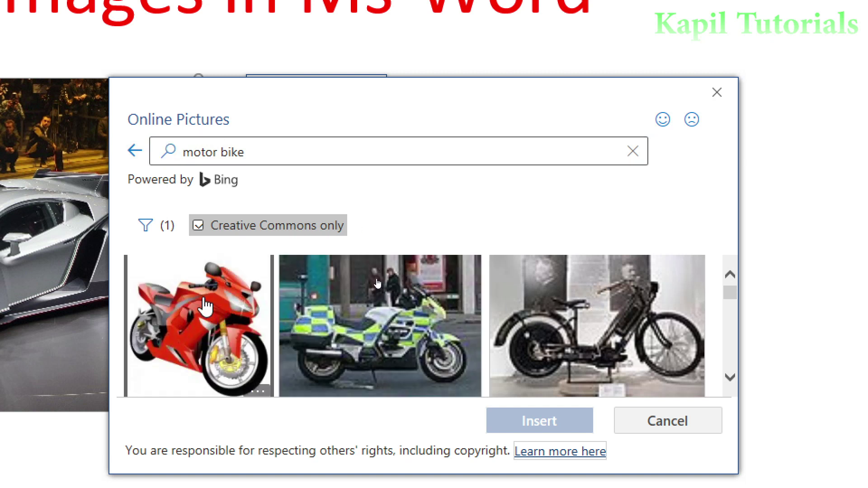
click(192, 303)
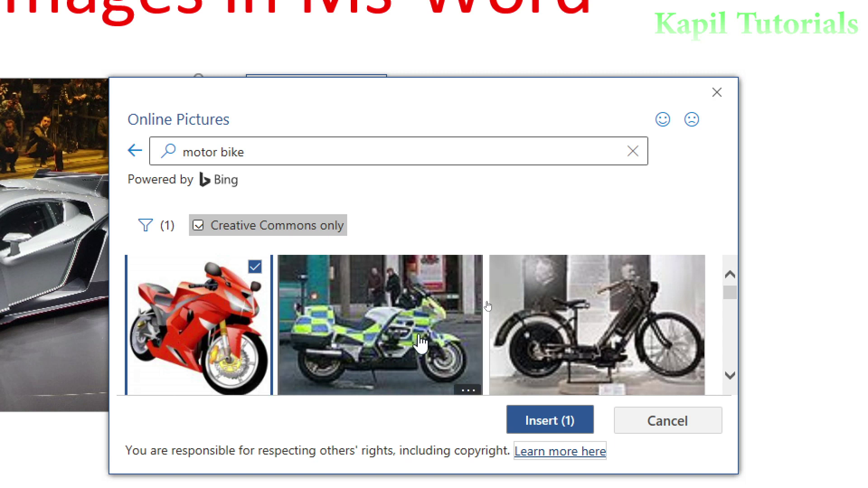
click(527, 419)
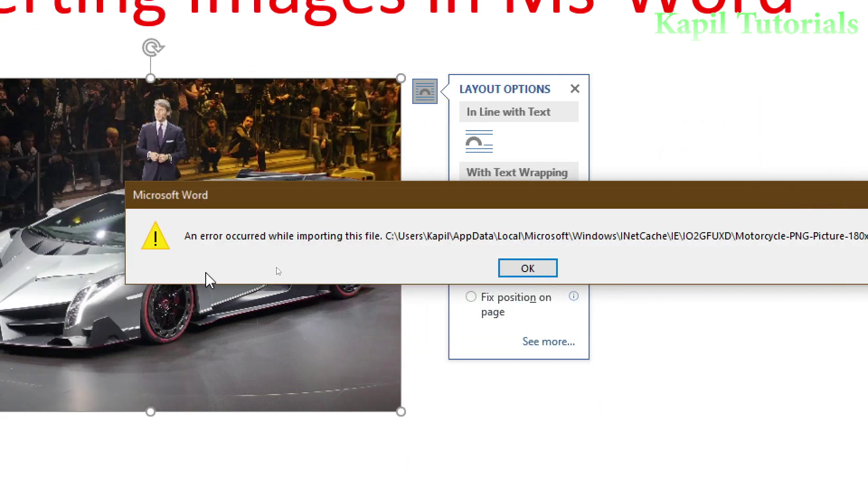
Dismiss the import error and rerun the Bing 'motor bike' image search
click(525, 267)
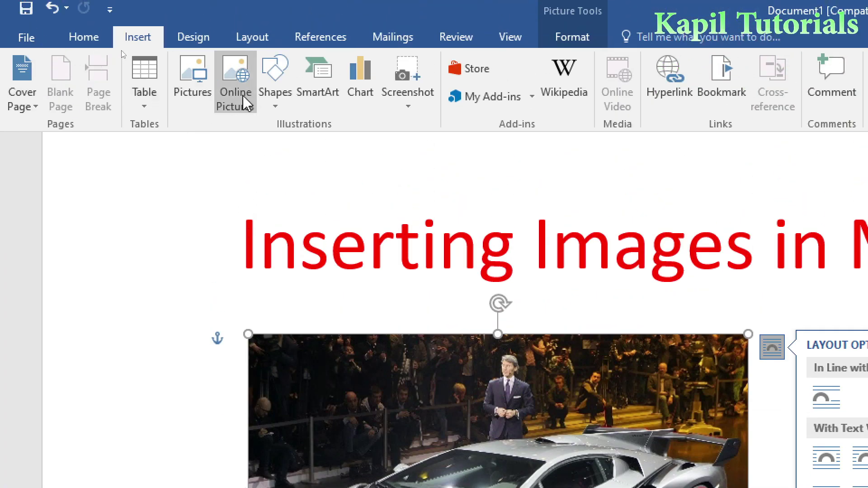
click(241, 101)
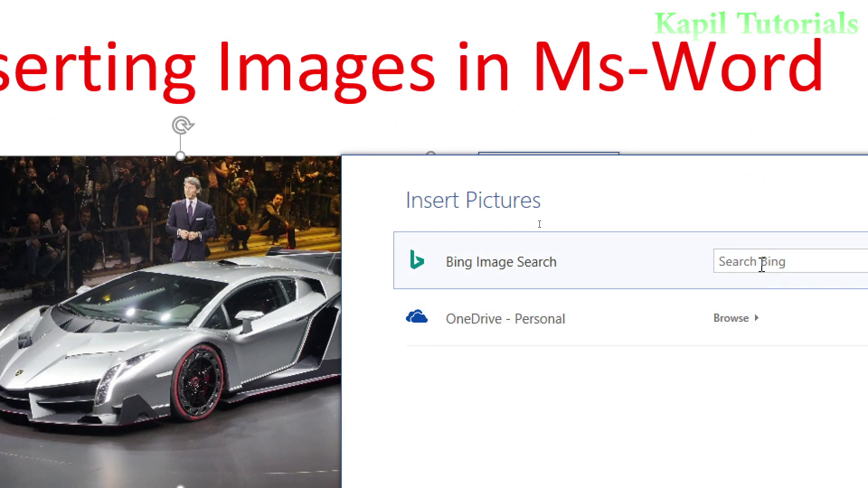
click(801, 404)
text(motor bike)
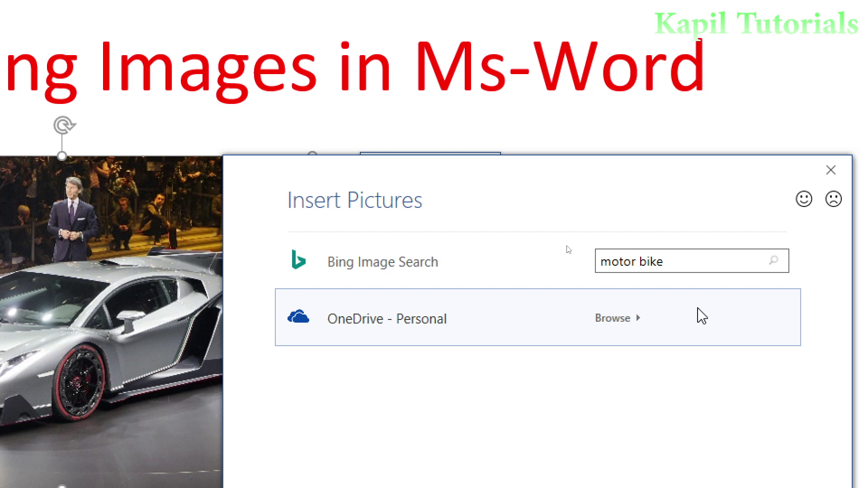
key(Return)
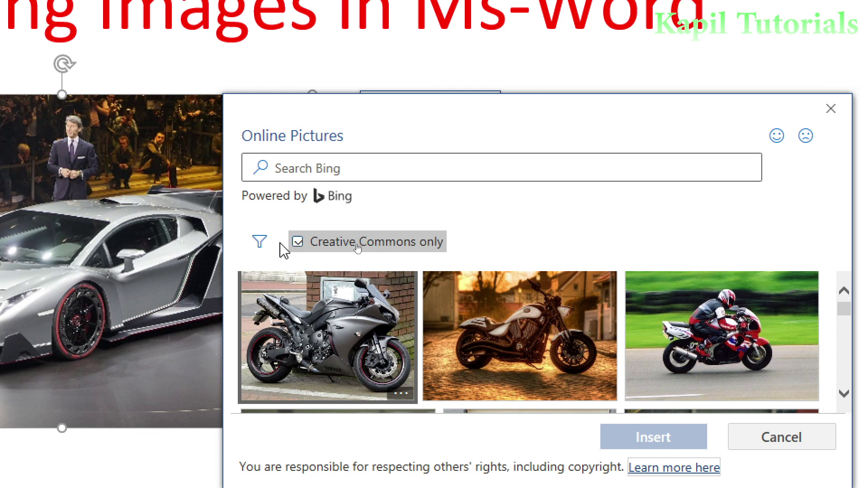
Drop the Creative Commons limit, filter to Small, and insert the blue-and-black motorbike
click(298, 243)
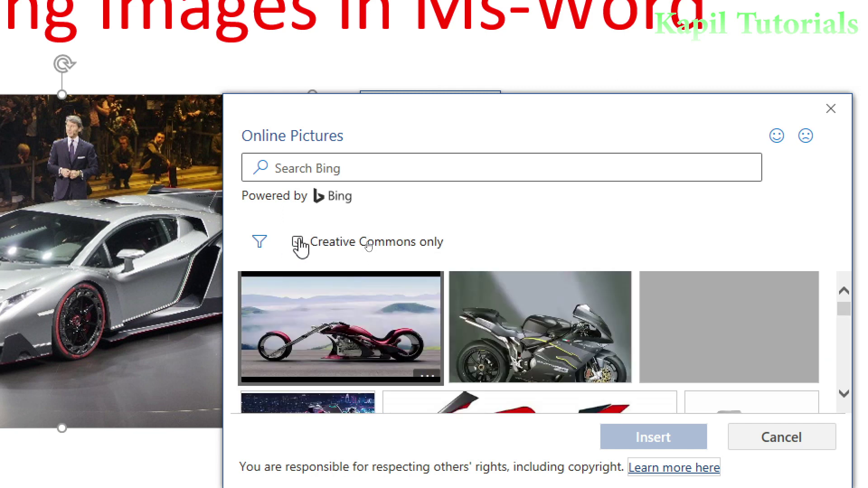
click(256, 242)
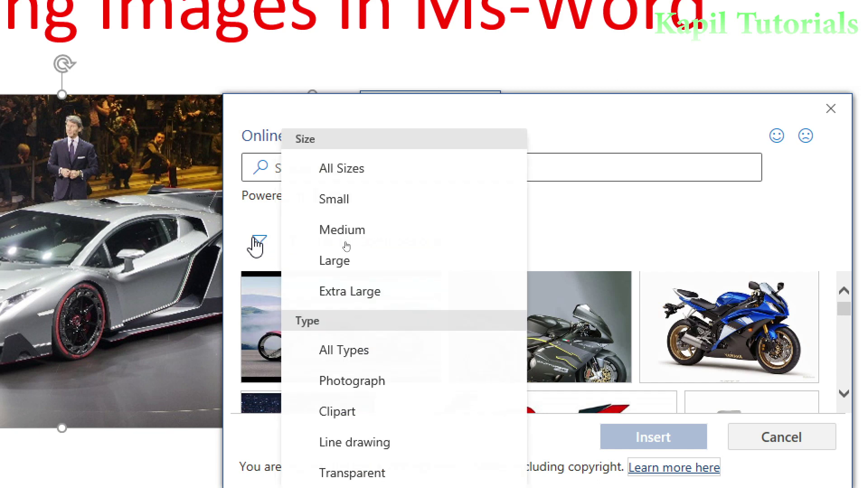
click(340, 202)
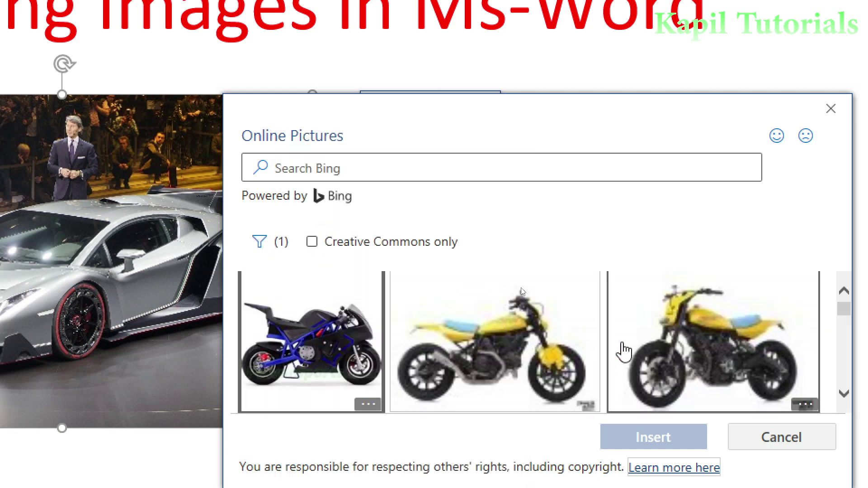
click(313, 343)
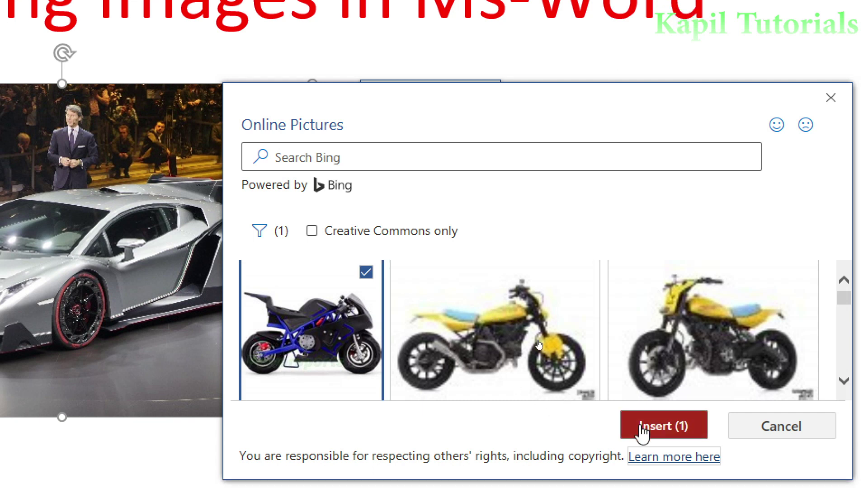
click(642, 430)
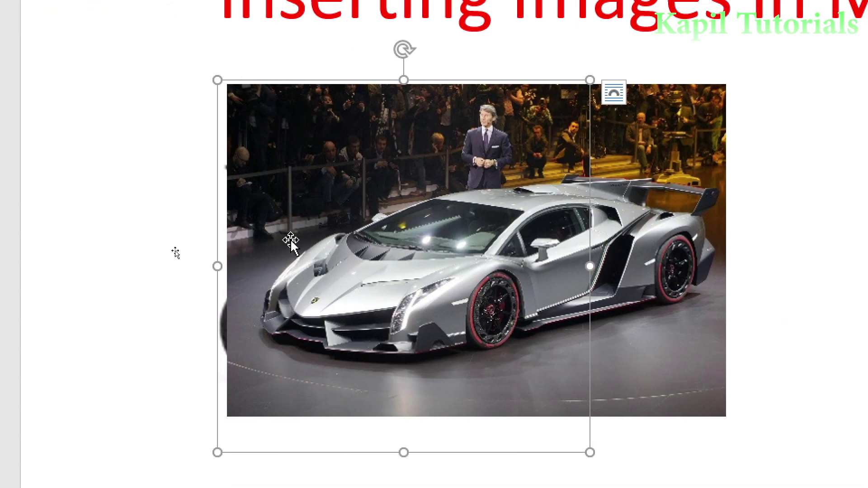
Move the car aside and set the motorbike to In Front of Text
drag(434, 156, 626, 260)
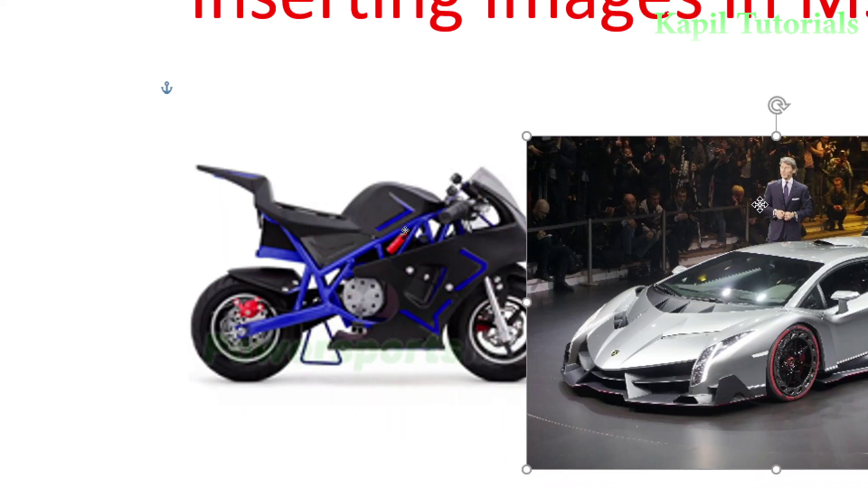
click(381, 295)
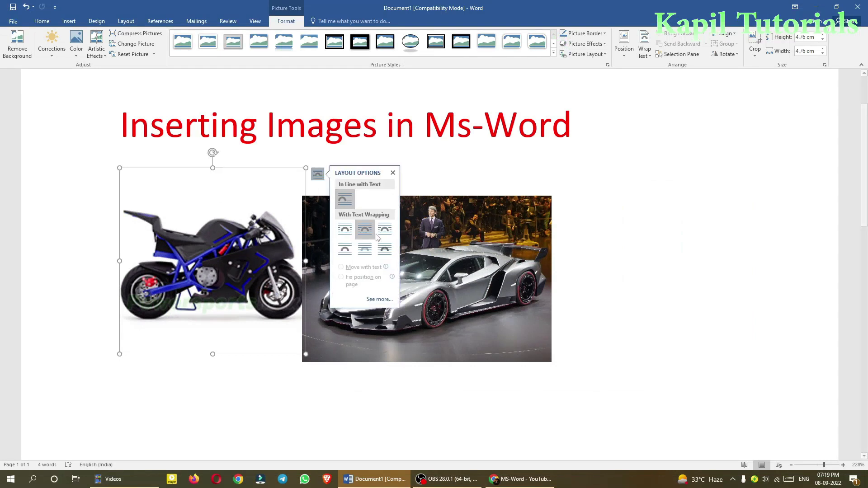
click(385, 251)
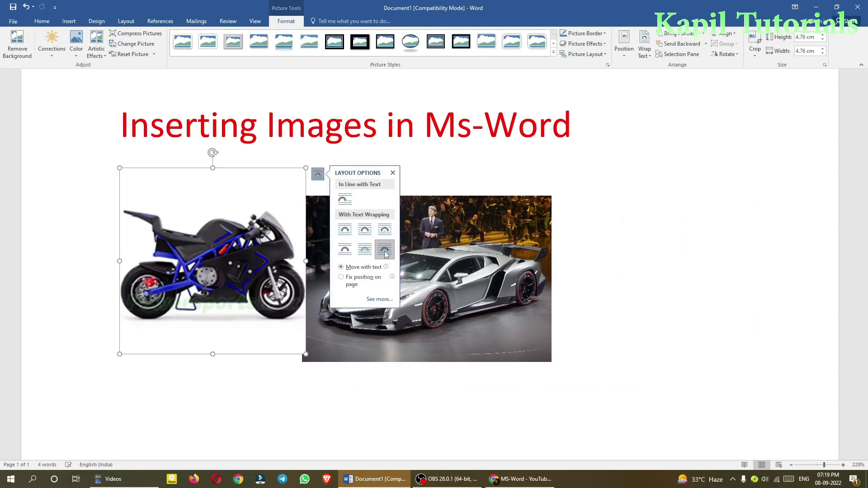
Arrange the pictures side by side, car on the left and motorbike on the right
drag(217, 264, 673, 271)
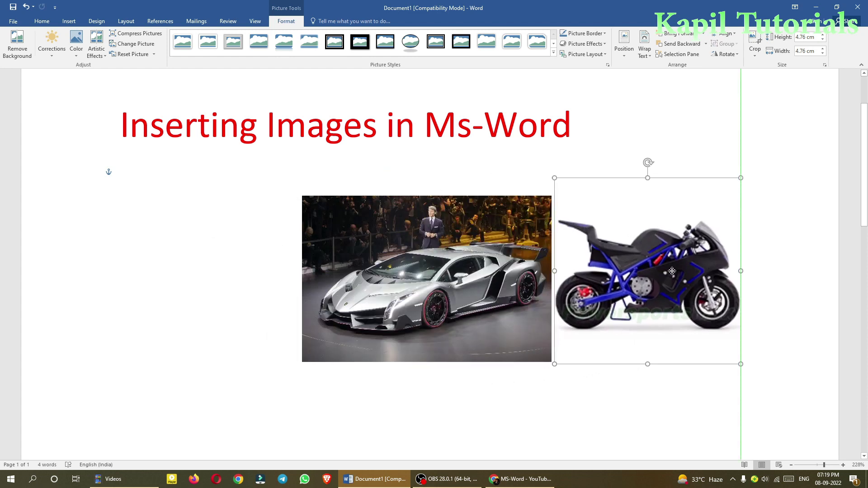
drag(427, 277, 269, 280)
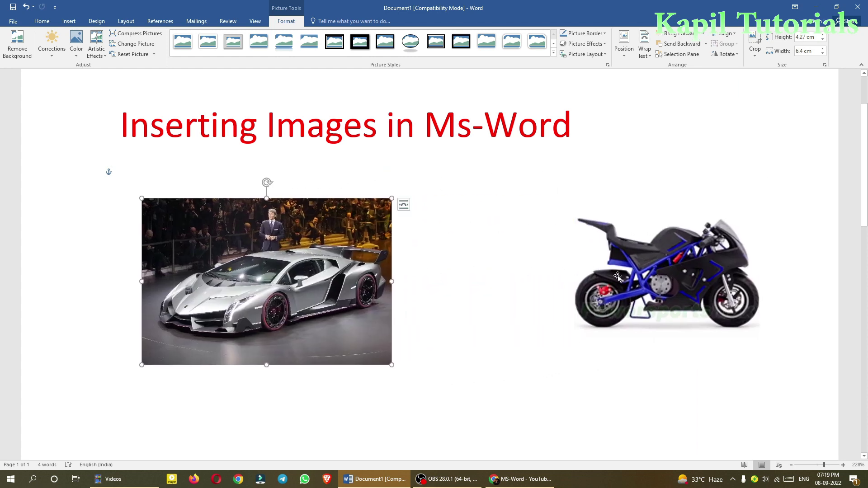
mouse_move(620, 279)
mouse_down()
mouse_move(489, 281)
mouse_move(511, 297)
mouse_move(503, 299)
mouse_up()
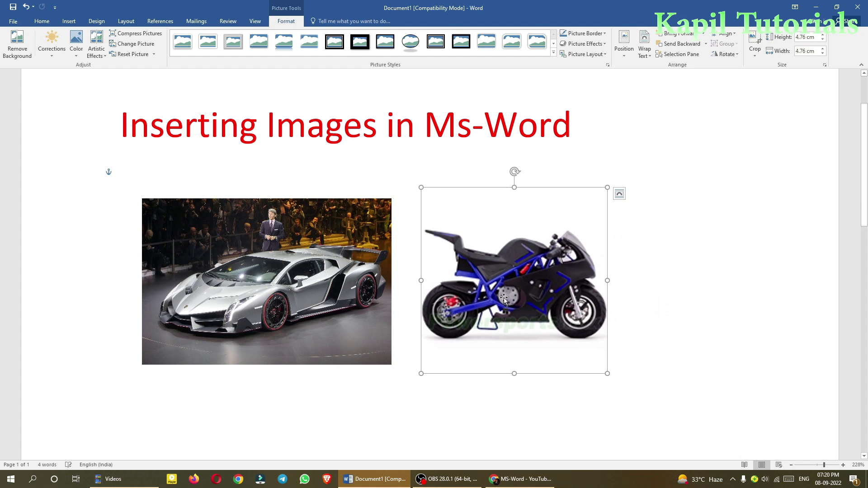
click(241, 302)
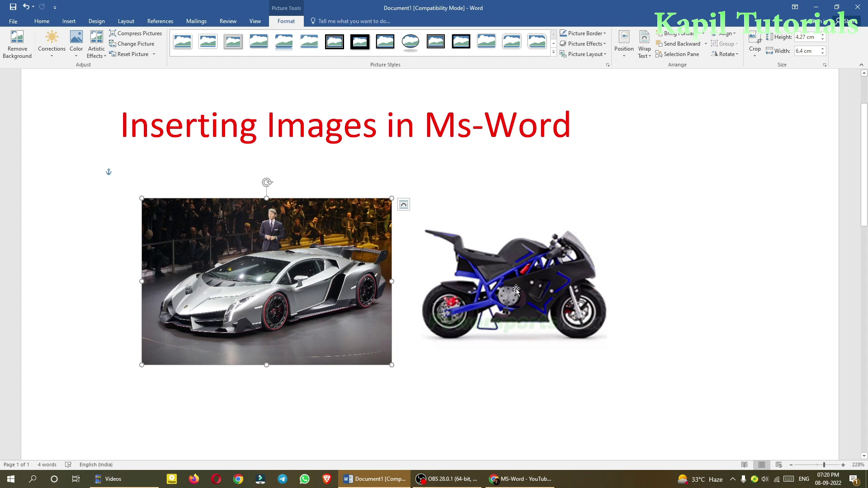
click(488, 290)
Try several picture styles on the car, settling on the oval bevelled frame
click(315, 294)
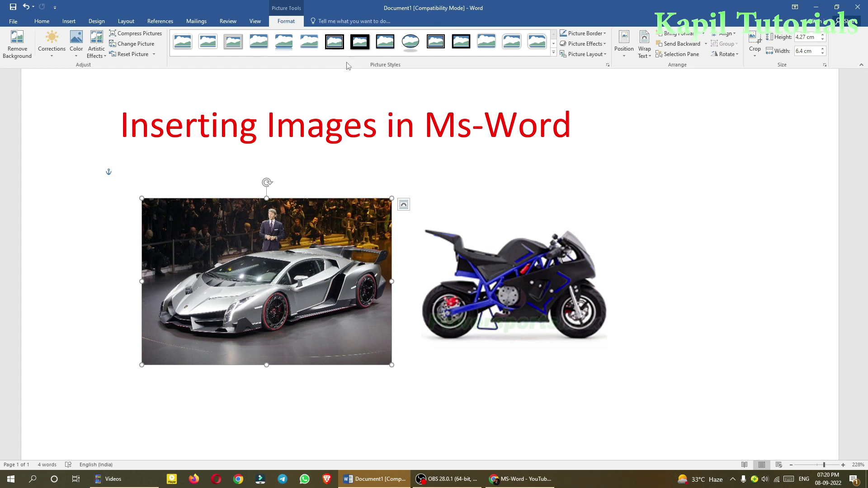
click(182, 46)
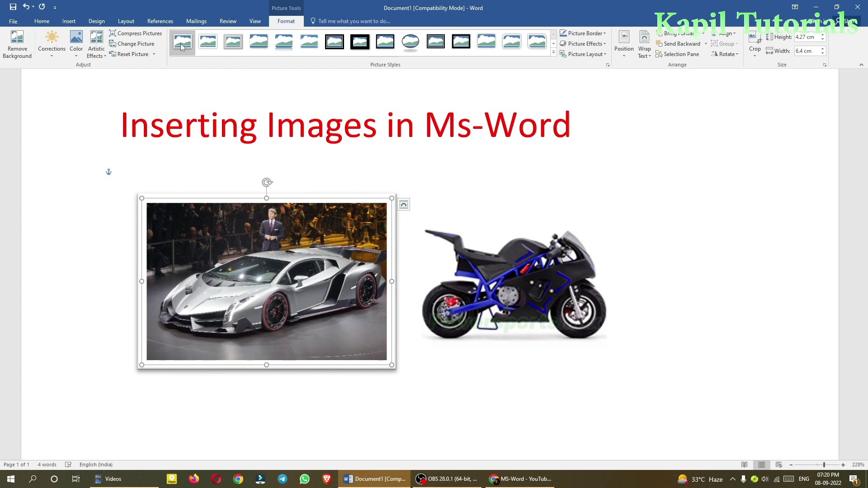
click(206, 48)
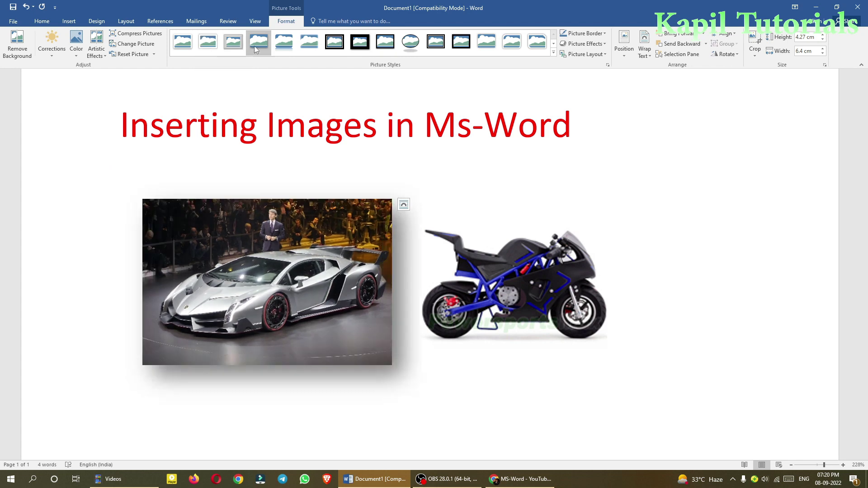
click(256, 50)
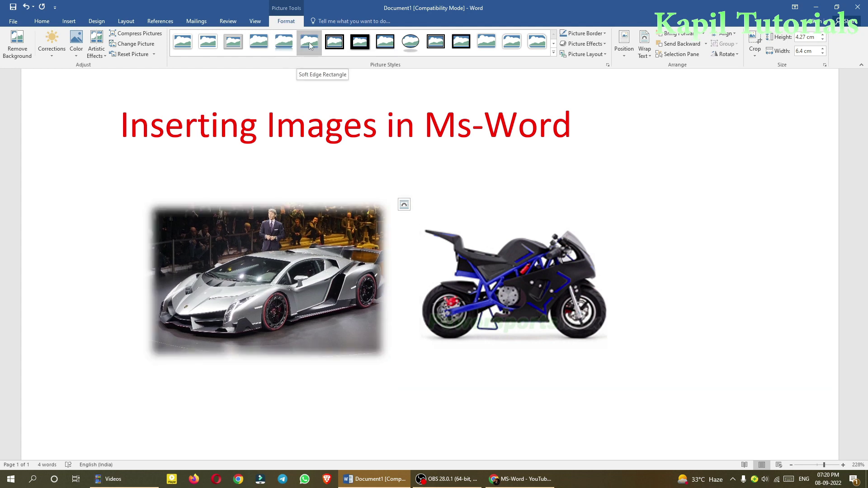
click(345, 44)
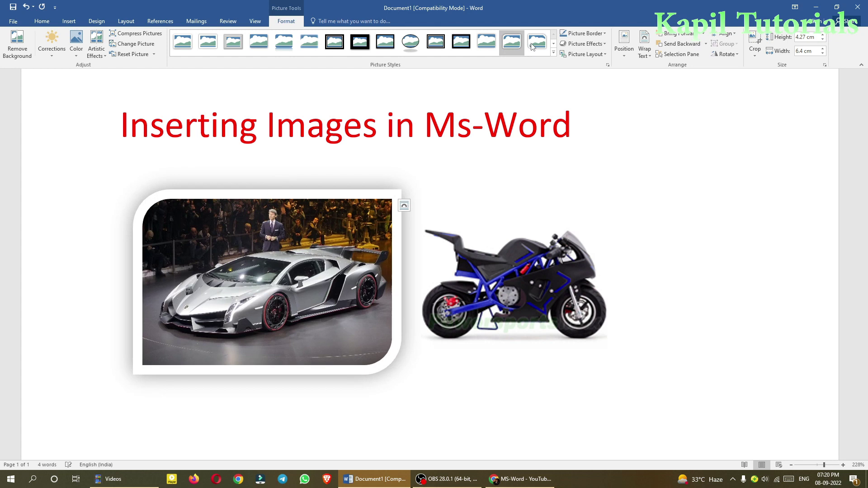
click(553, 52)
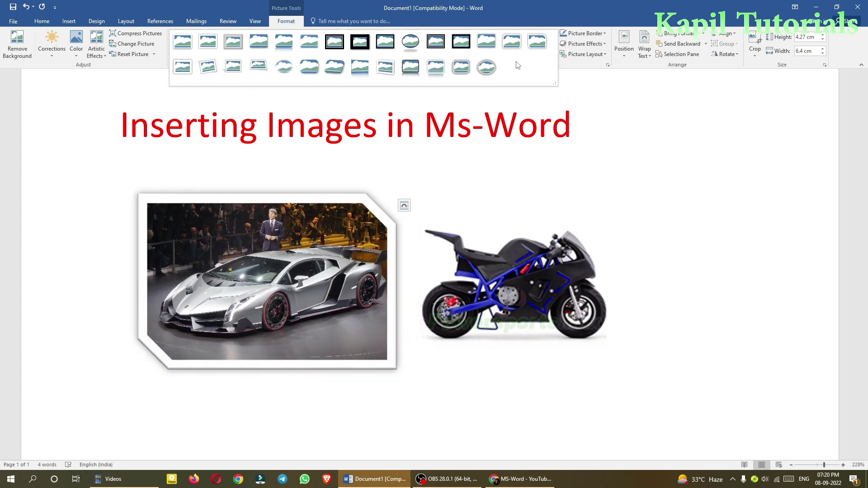
click(487, 67)
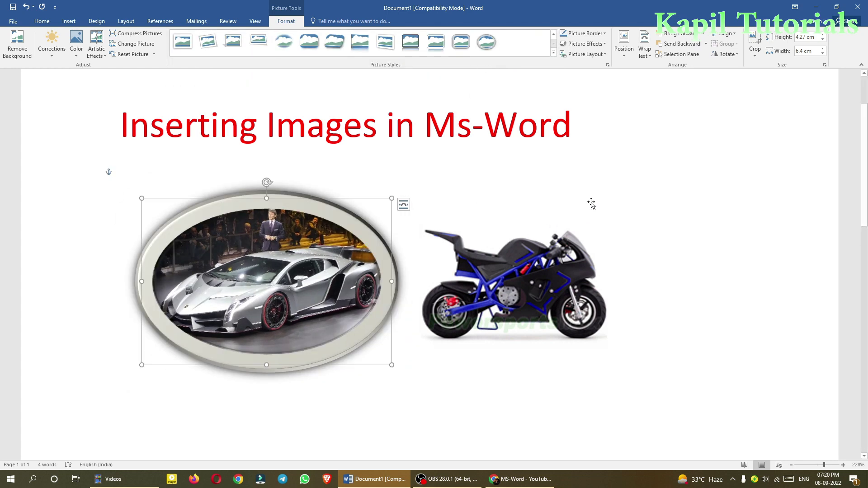
Apply the same oval bevelled frame to the motorbike picture
click(500, 240)
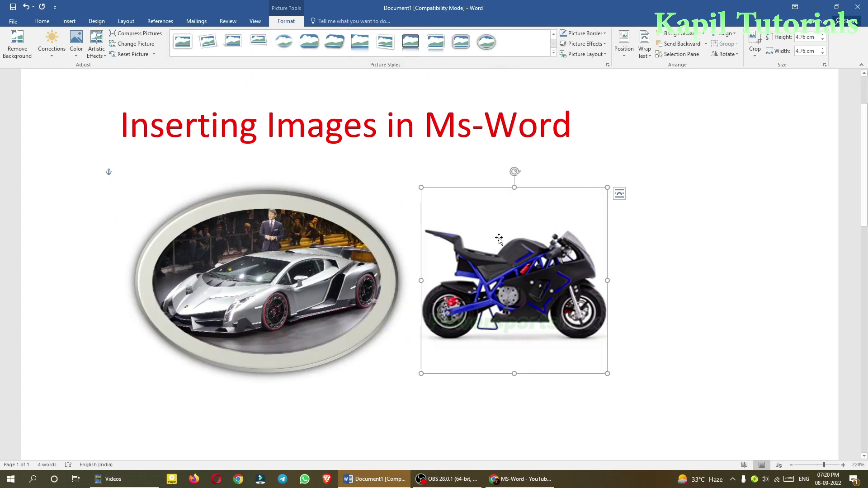
click(493, 42)
click(676, 235)
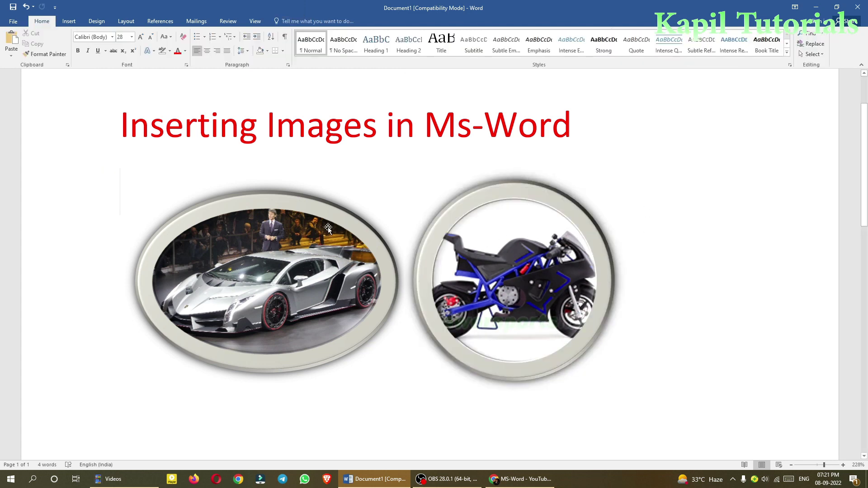
Run Remove Background on the car, then remove and keep the motorbike's background
click(281, 243)
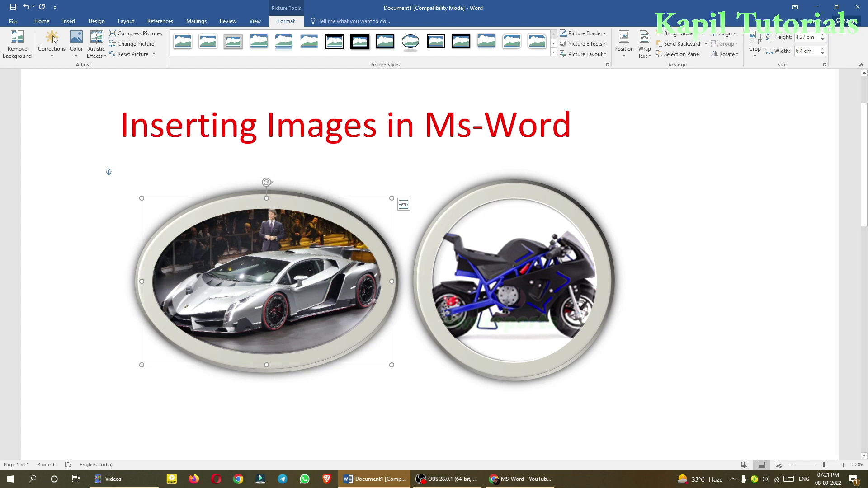
click(18, 53)
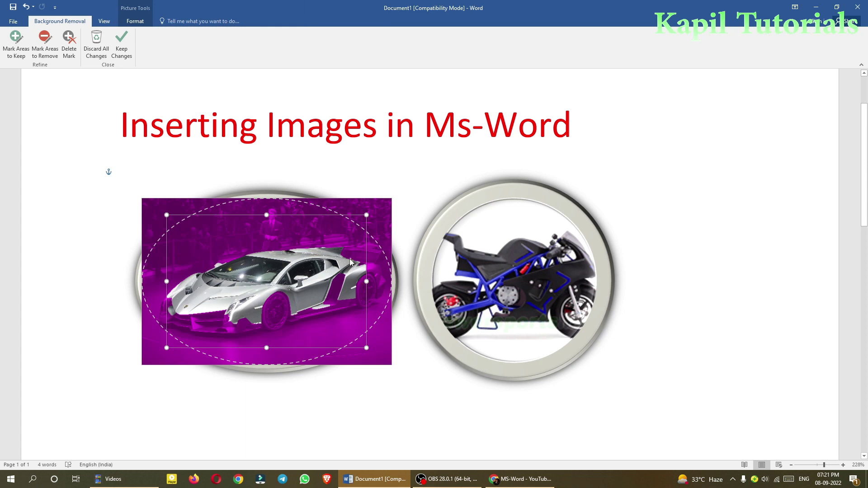
click(527, 281)
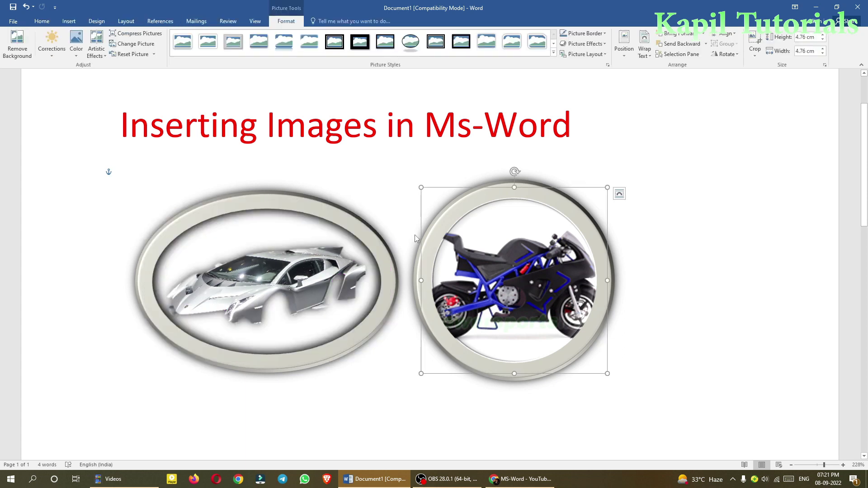
click(19, 58)
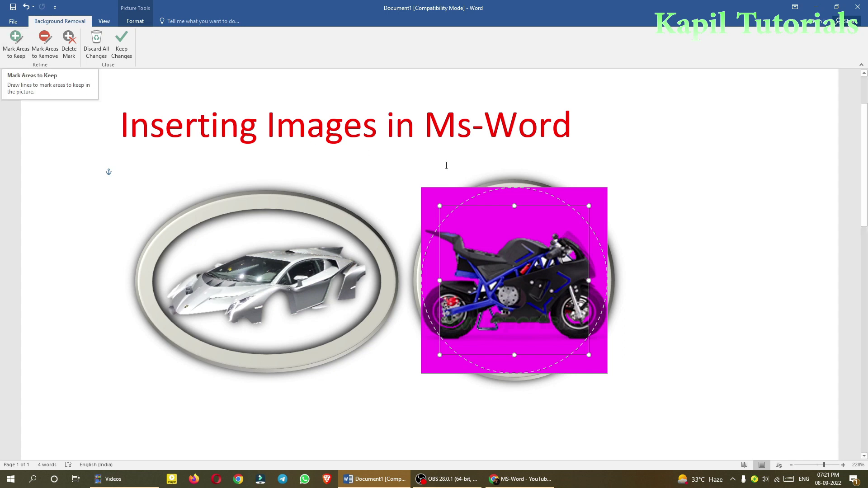
click(467, 159)
Apply a sharpen/soften preset to the car and discard its background removal
click(279, 273)
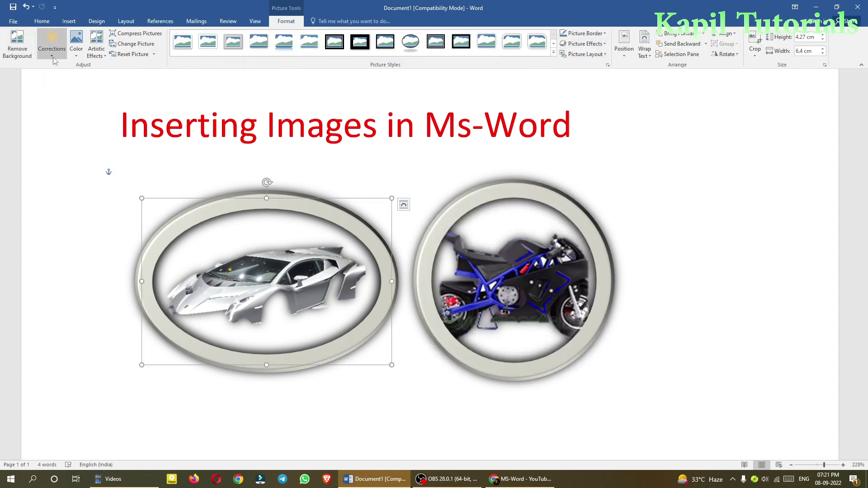
click(50, 54)
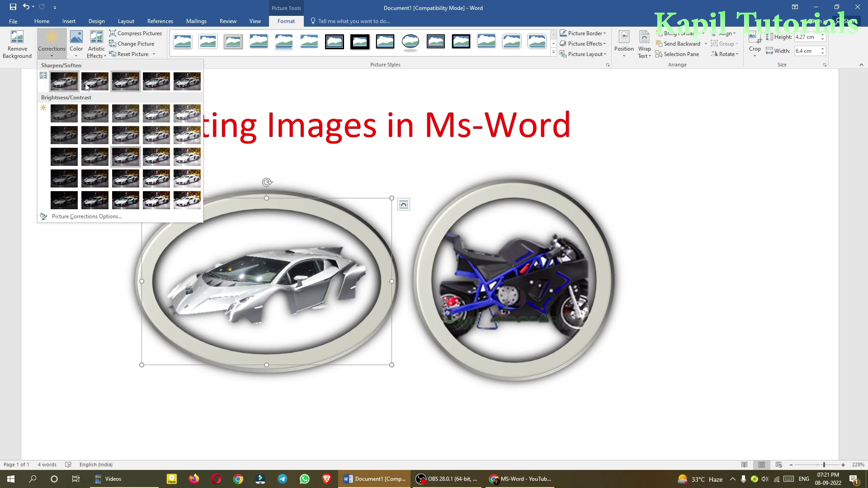
click(157, 81)
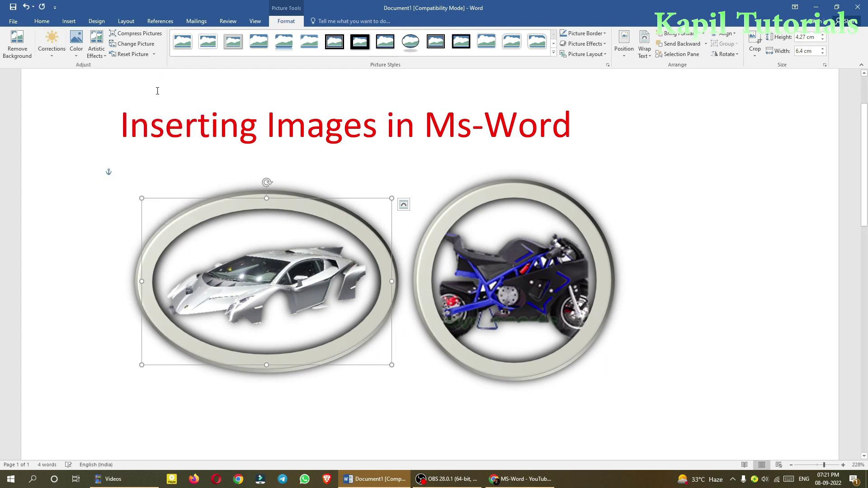
click(18, 56)
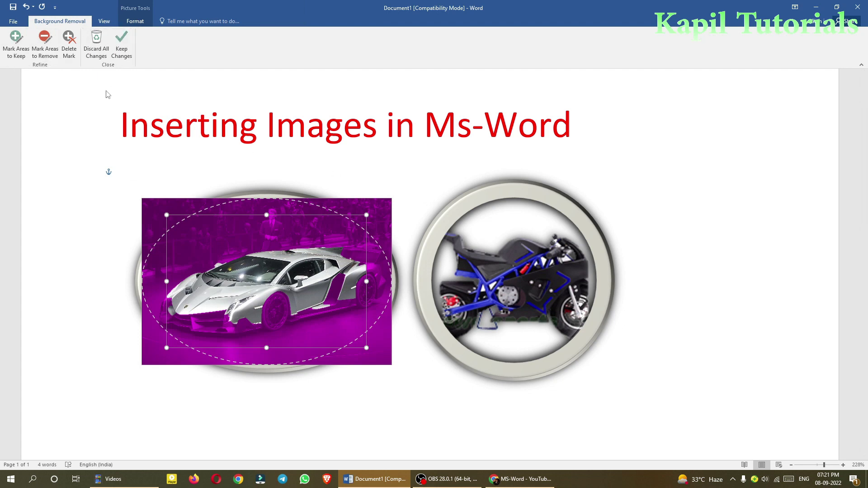
click(96, 46)
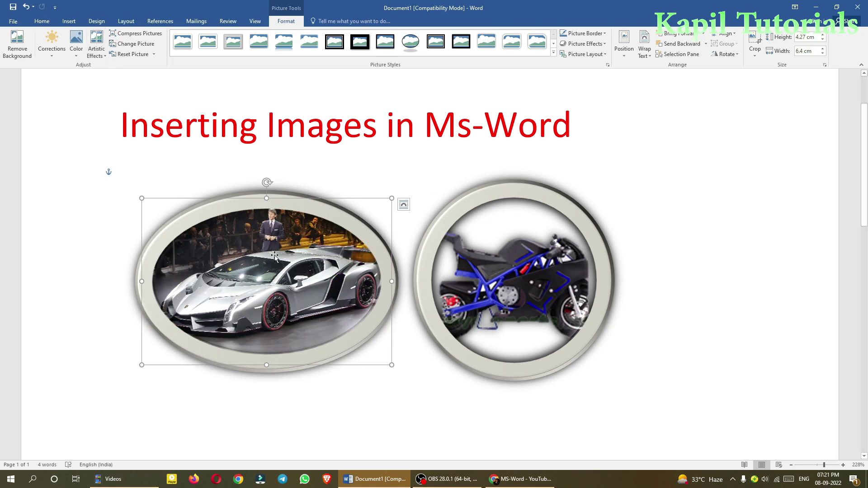
Brighten the car photo with a lower-contrast Brightness/Contrast preset
click(51, 45)
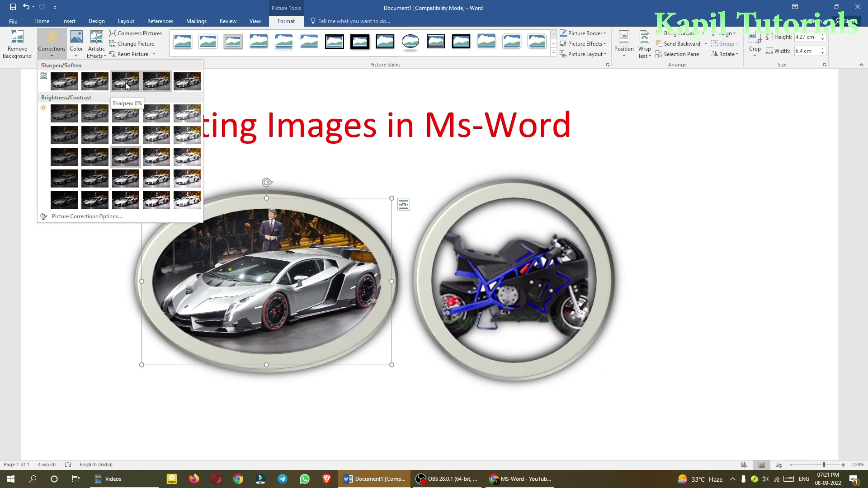
click(182, 114)
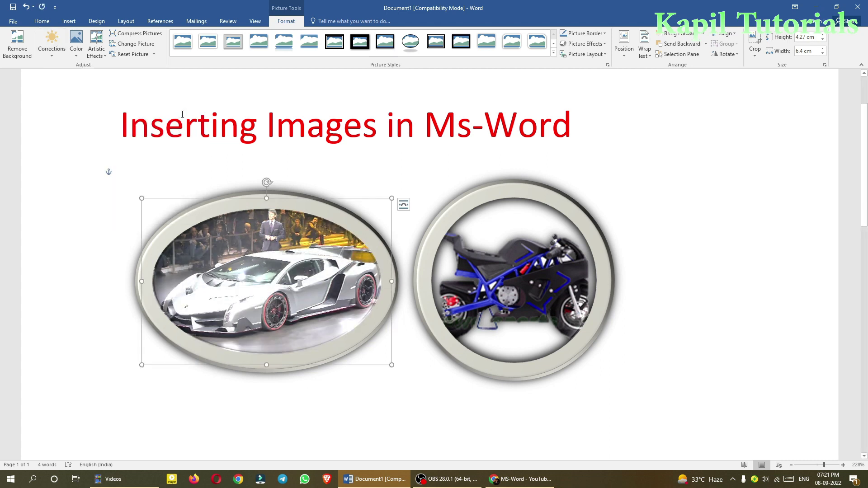
click(51, 45)
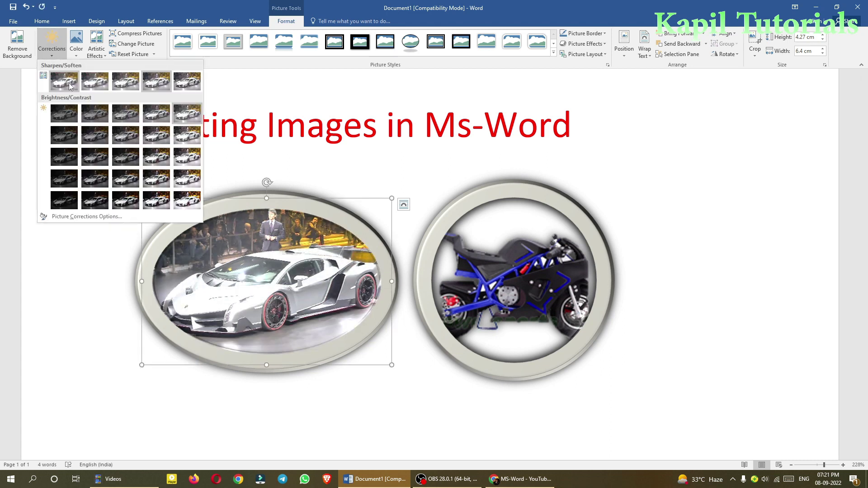
click(161, 203)
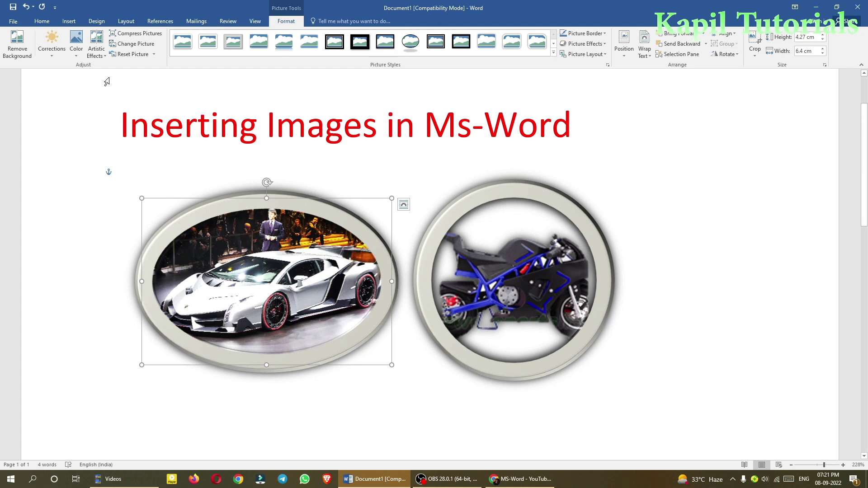
Recolour the car photo orange after trying pink and purple tints
click(76, 44)
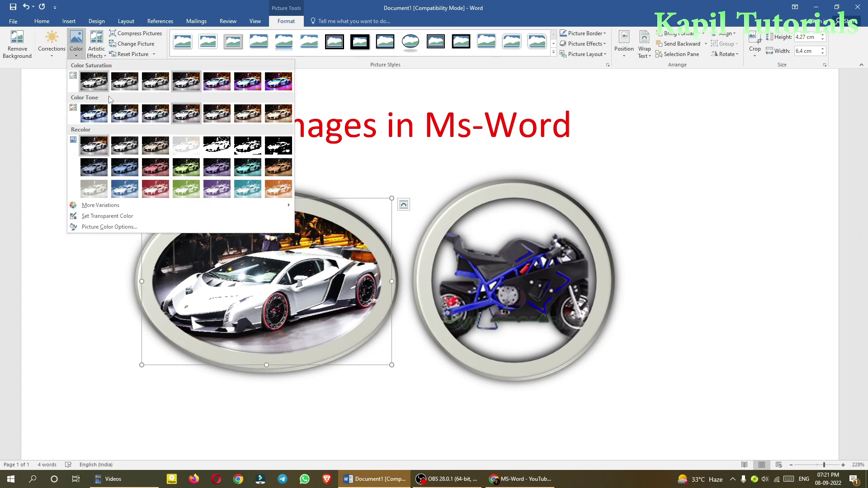
click(157, 166)
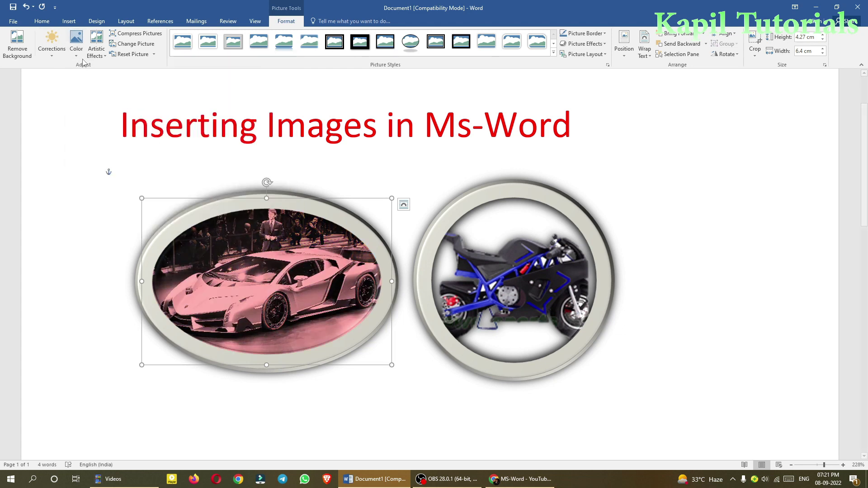
click(76, 43)
click(222, 170)
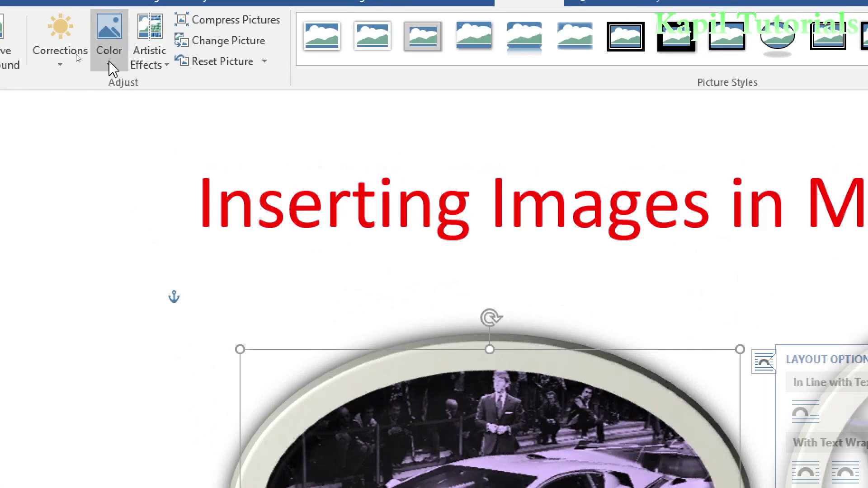
click(76, 50)
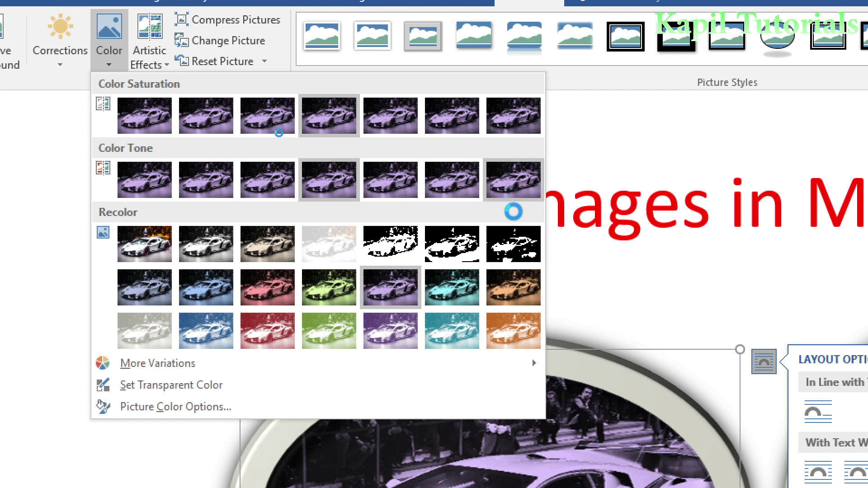
click(513, 333)
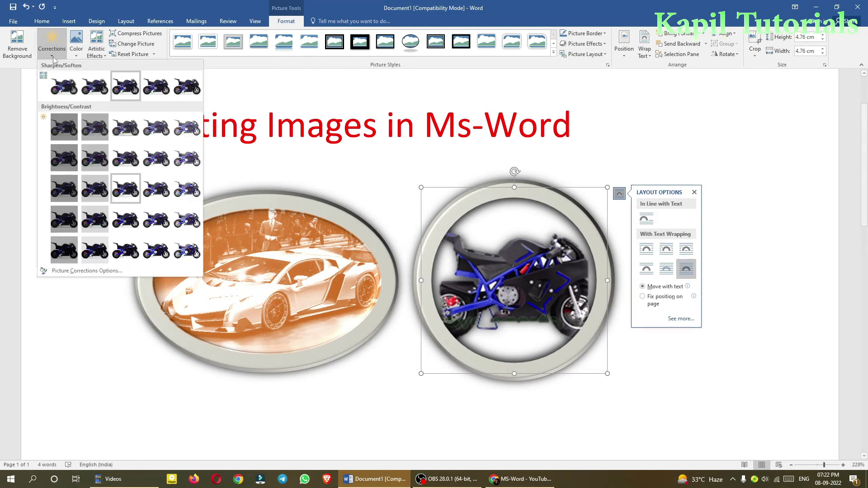
Apply a Brightness/Contrast preset to the motorbike photo, then reselect the car
click(163, 197)
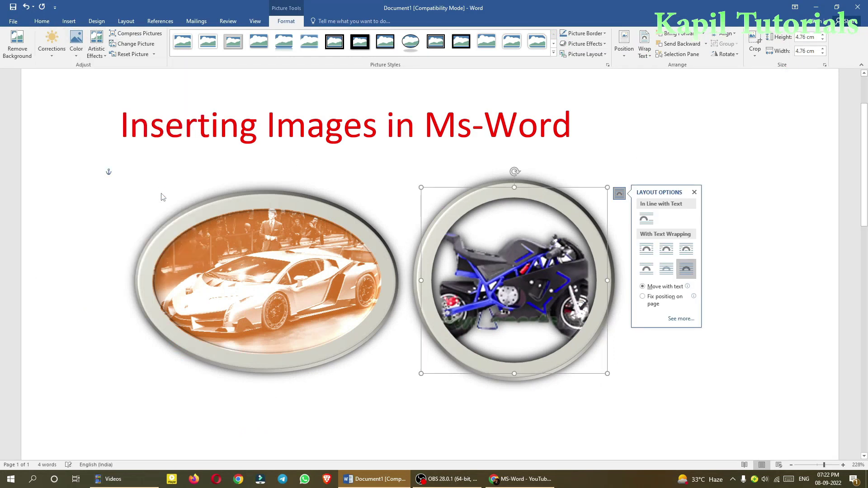
click(51, 43)
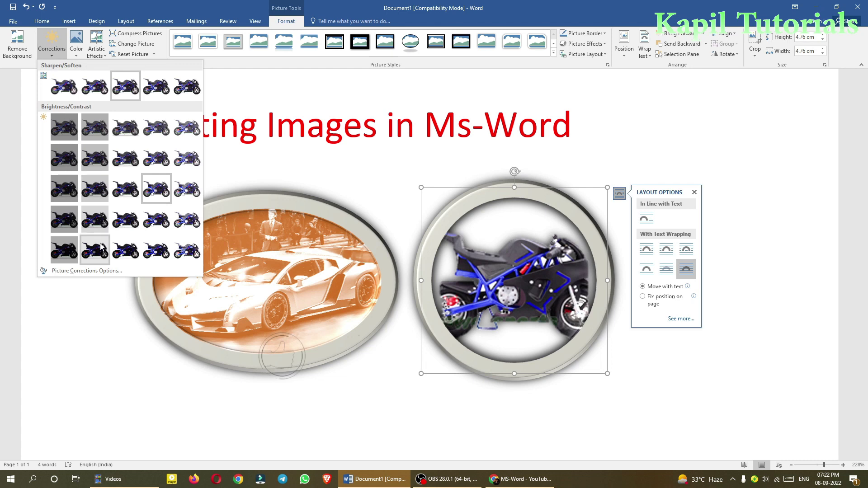
click(156, 251)
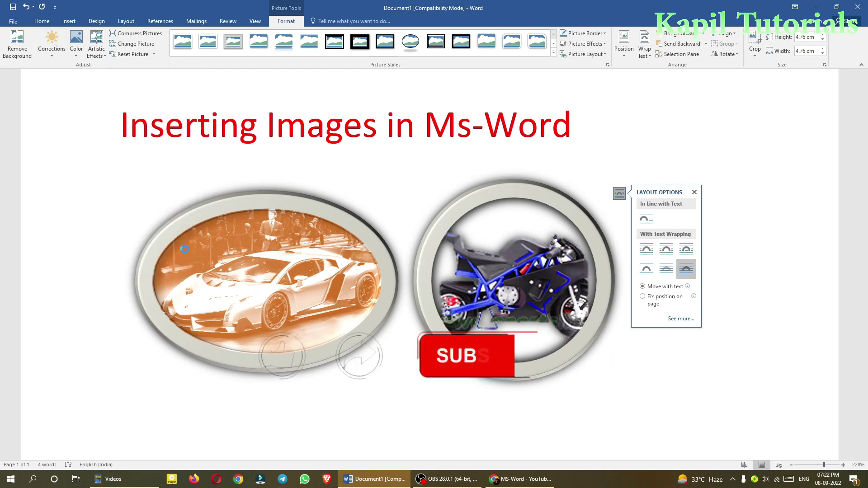
click(272, 253)
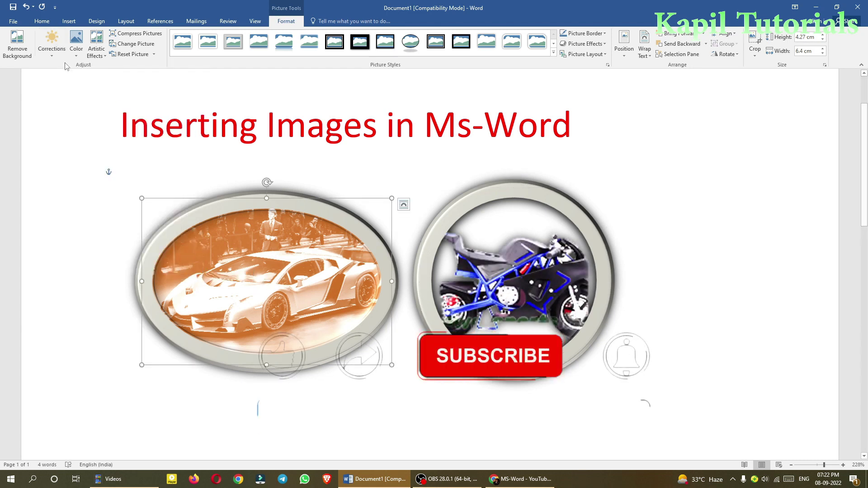
click(52, 50)
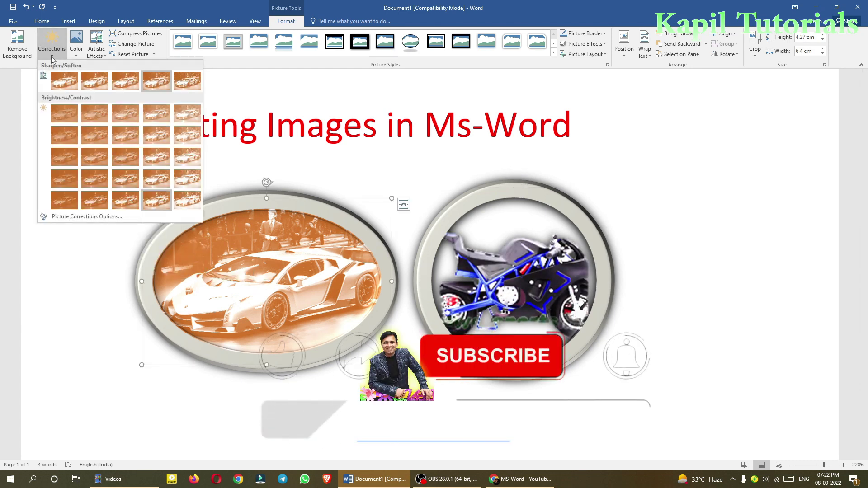
Fine-tune the car photo's contrast, saturation and colour temperature in the Format Picture pane
click(73, 222)
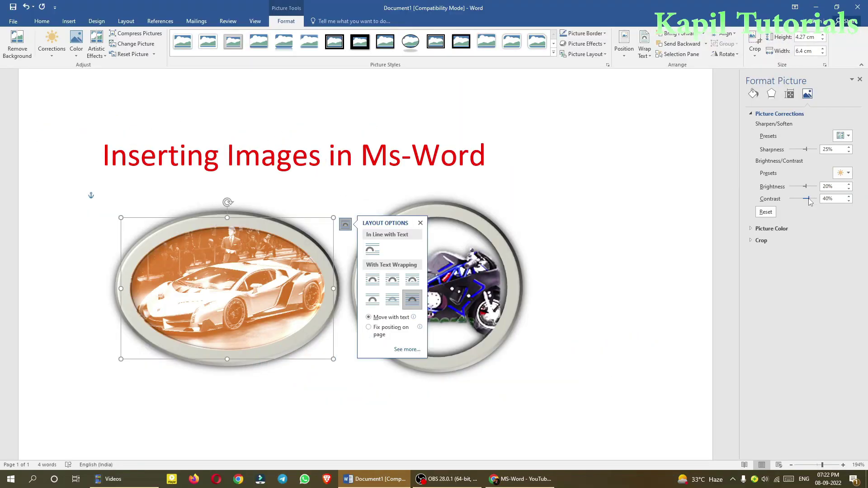
drag(810, 200, 805, 199)
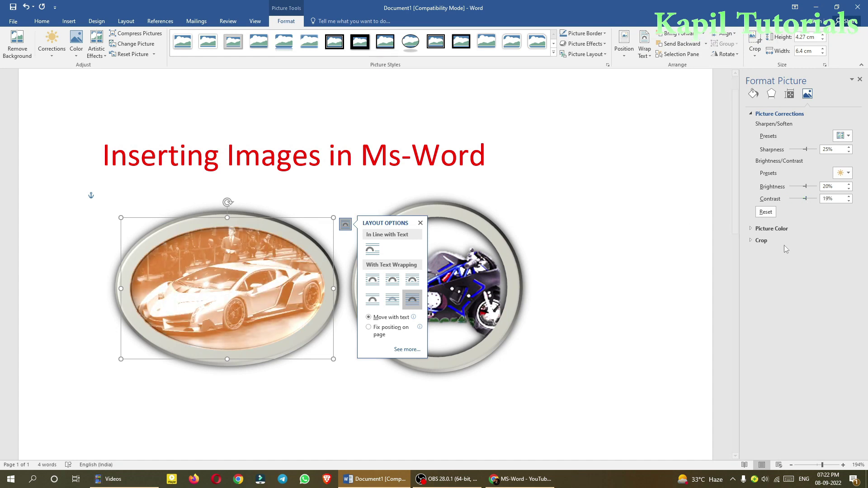
click(769, 229)
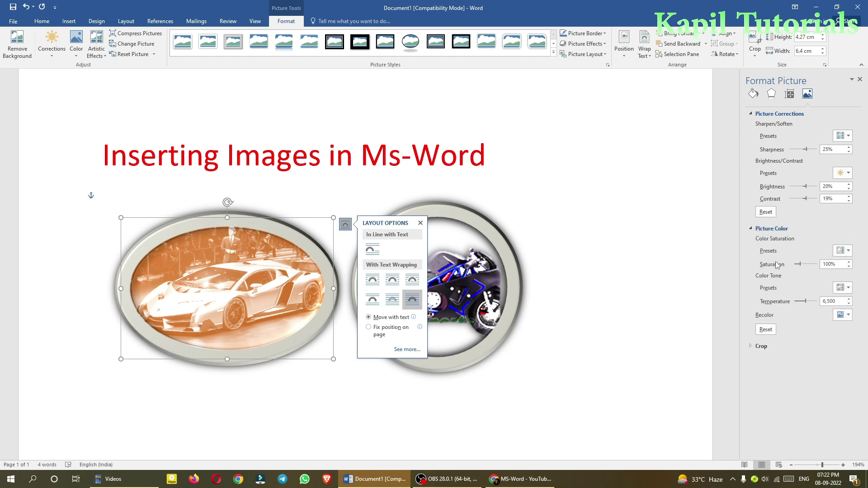
mouse_move(808, 264)
mouse_down()
mouse_move(800, 262)
mouse_move(811, 264)
mouse_up()
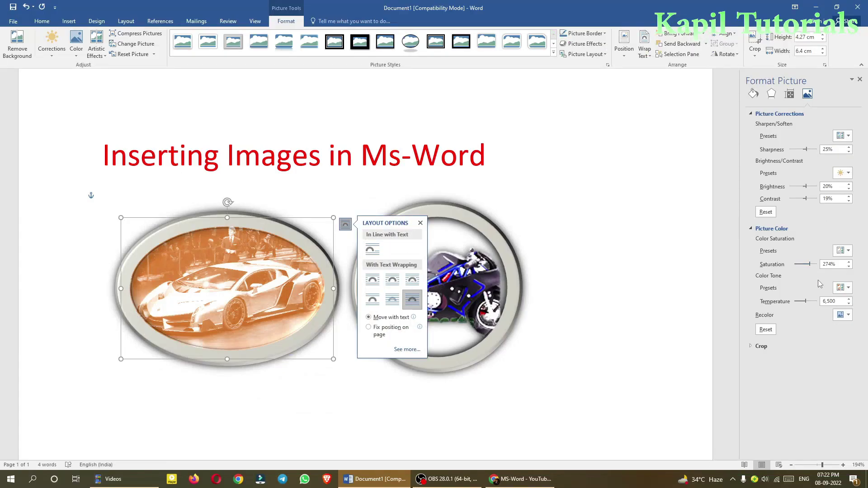
drag(805, 301, 795, 300)
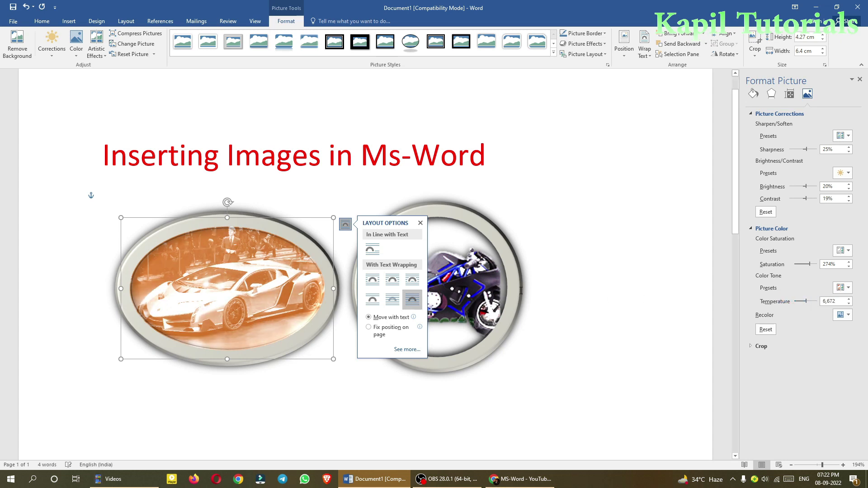
Give the motorbike photo cooler temperature, vivid saturation and a teal recolour
click(466, 286)
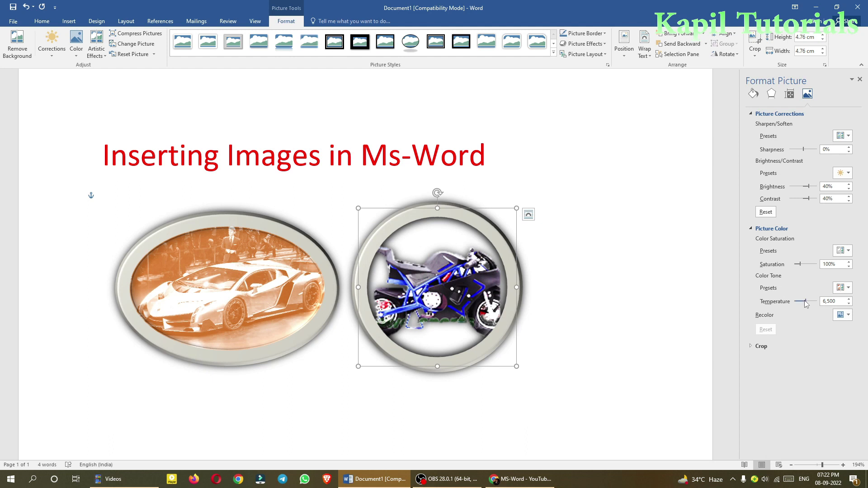
mouse_move(806, 302)
mouse_down()
mouse_move(791, 301)
mouse_move(802, 301)
mouse_up()
drag(801, 264, 778, 265)
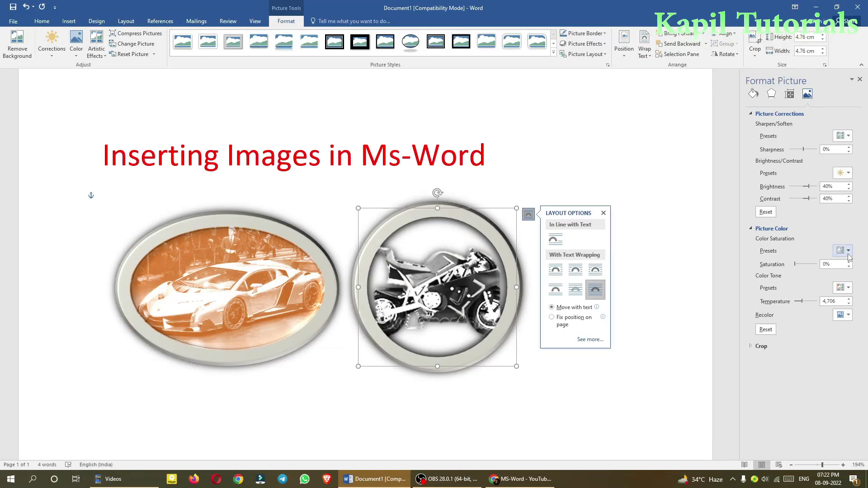
click(849, 251)
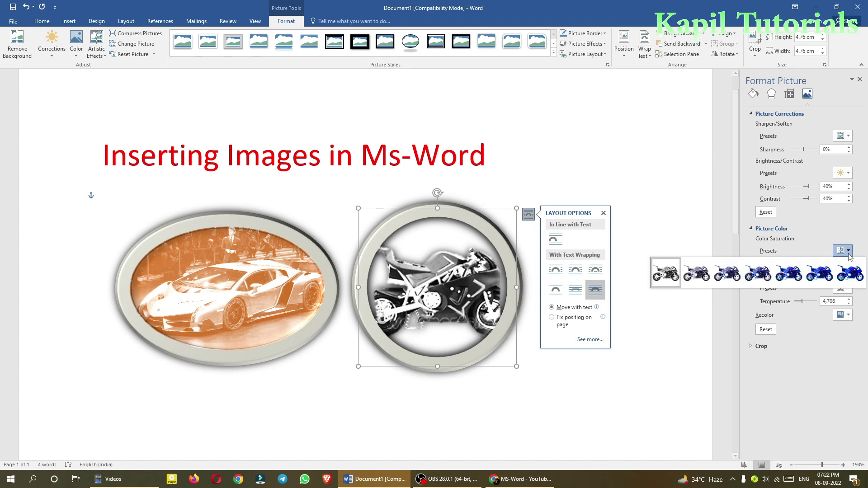
click(844, 276)
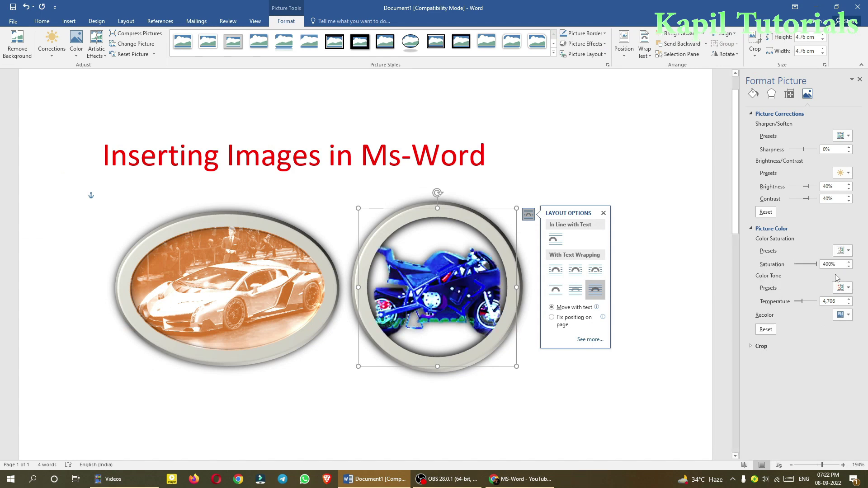
click(849, 316)
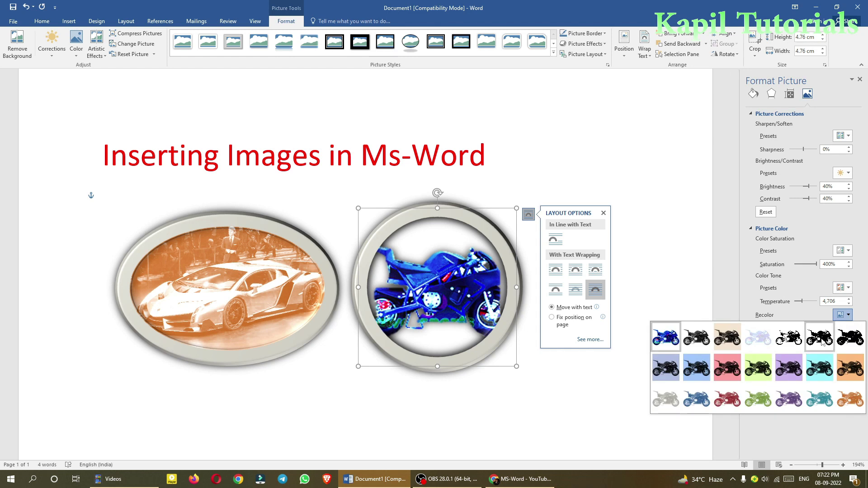
click(826, 400)
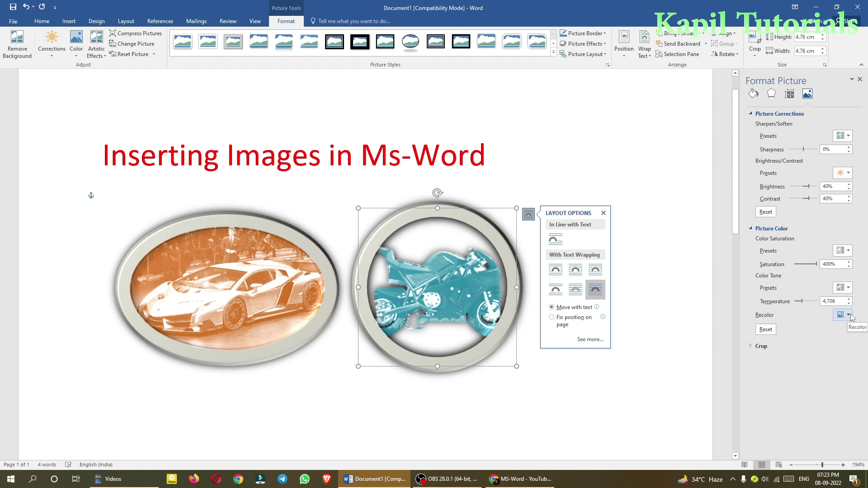
Slightly reduce the motorbike image's width and height within its frame
click(760, 347)
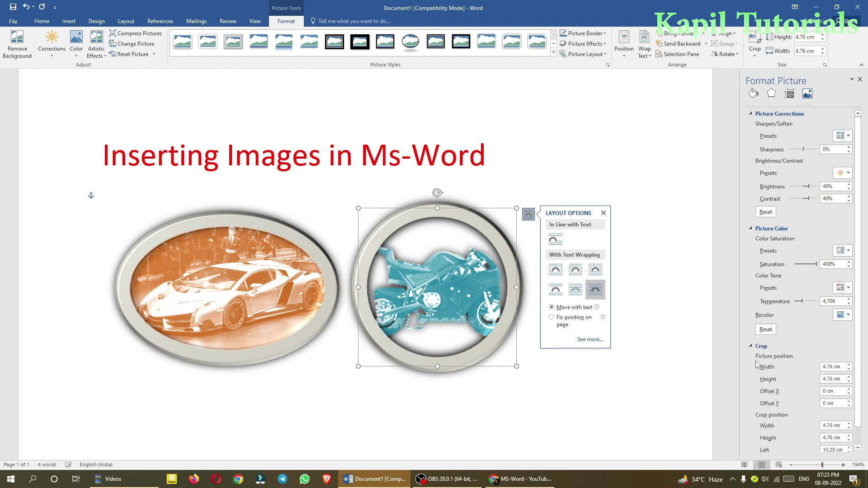
scroll(841, 359, down, 1)
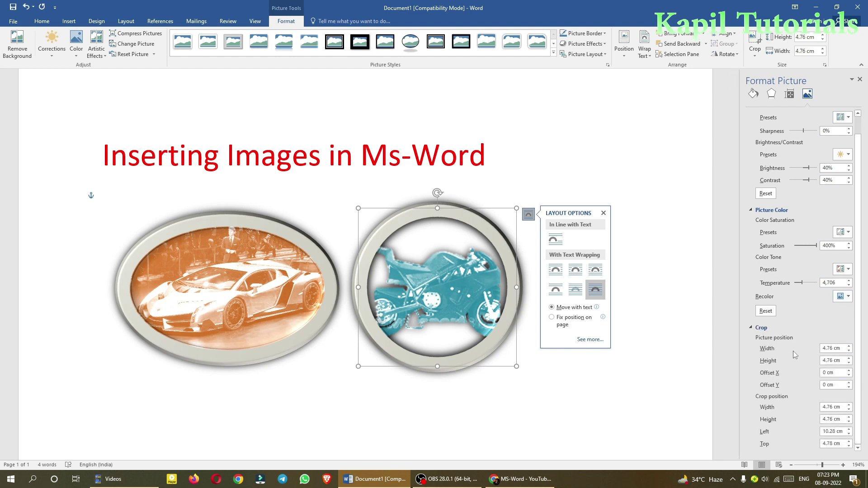
click(849, 346)
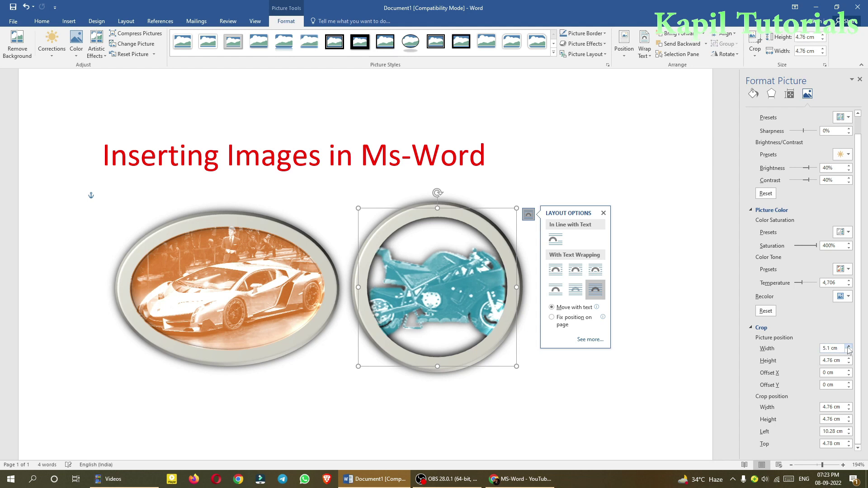
click(849, 352)
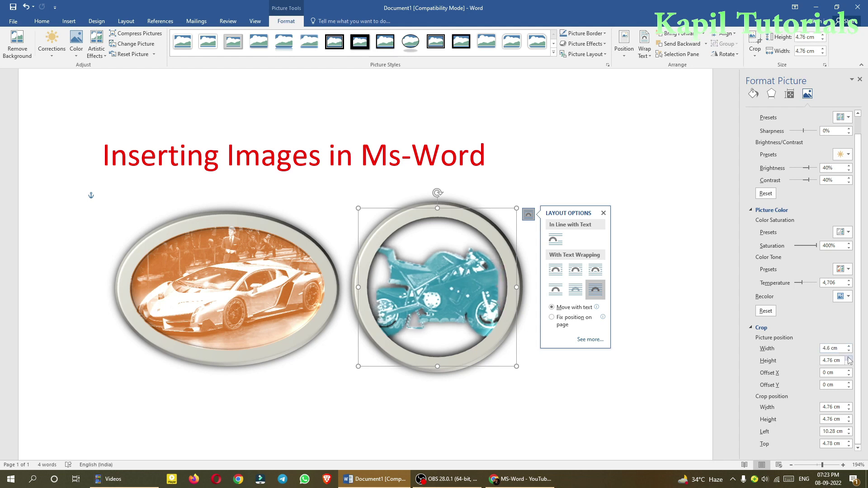
click(849, 363)
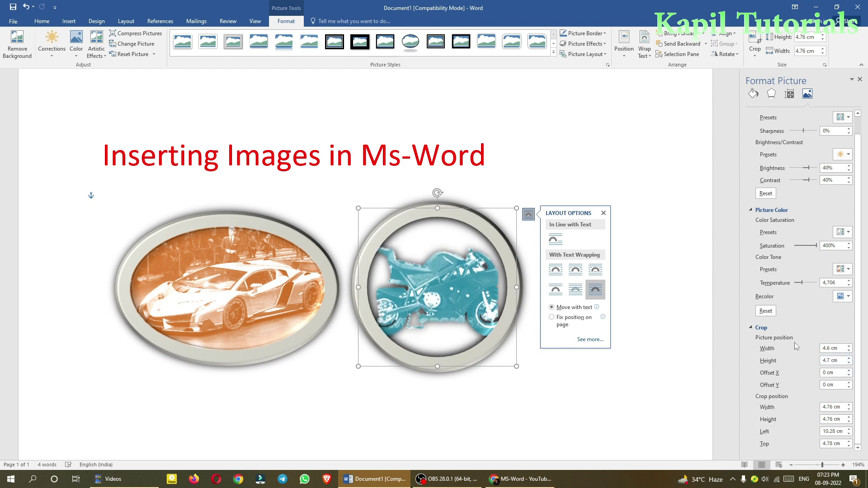
Narrow the motorbike's crop width after briefly widening it
click(849, 405)
click(850, 405)
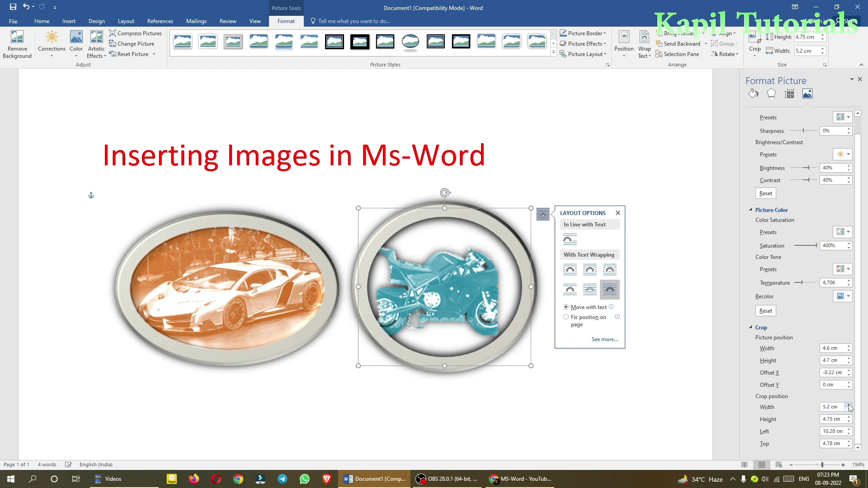
click(849, 410)
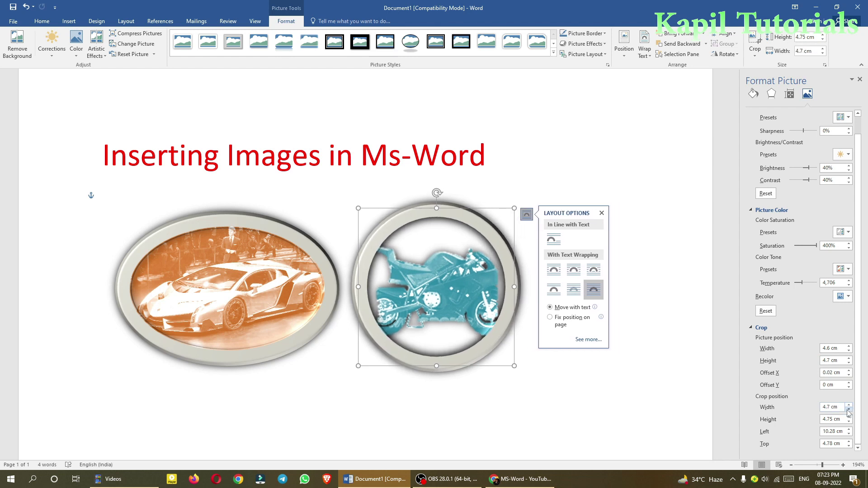
click(849, 410)
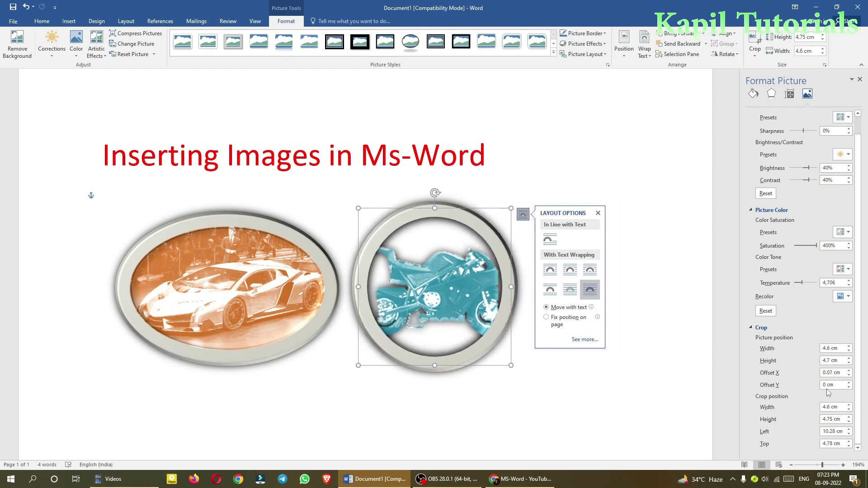
Keep the motorbike's horizontal offset at zero and nudge the image upward
click(849, 371)
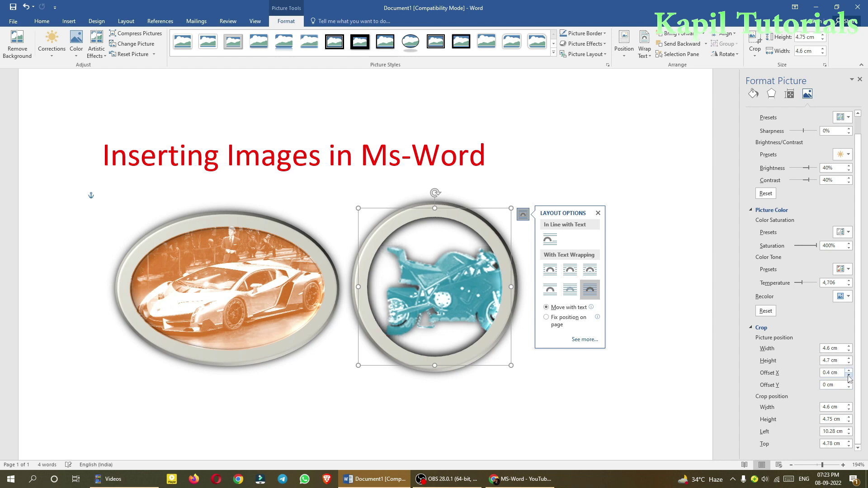
click(849, 371)
click(849, 375)
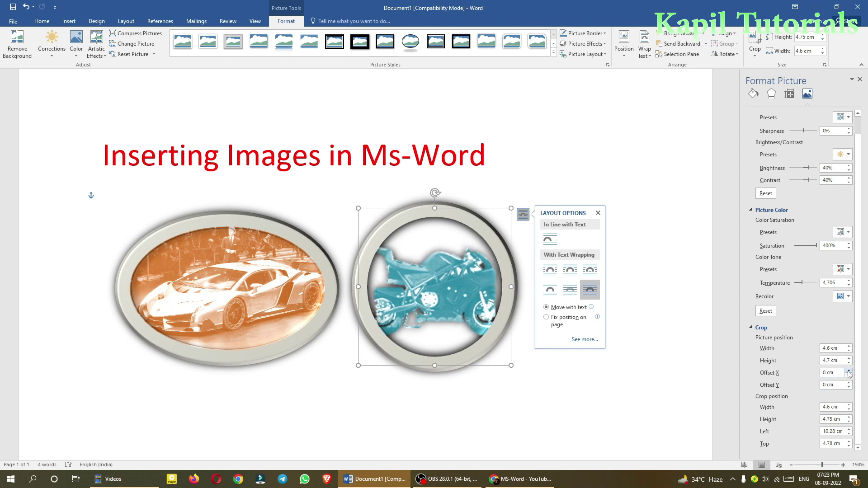
click(849, 388)
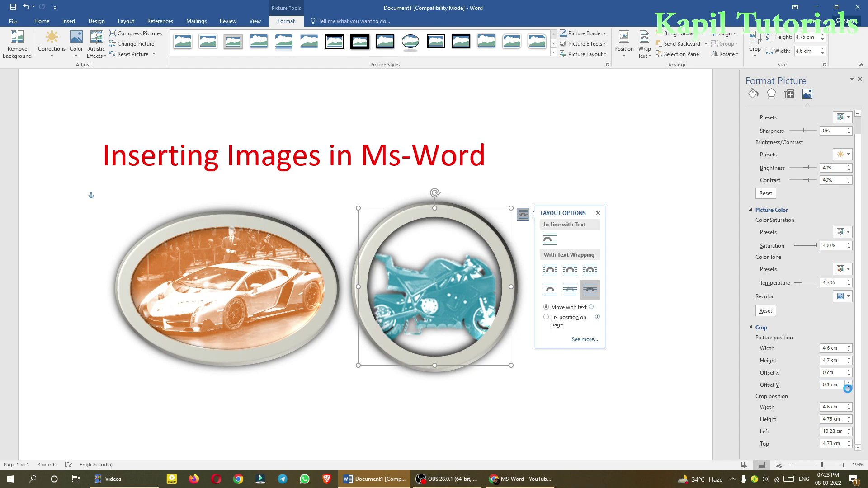
click(848, 388)
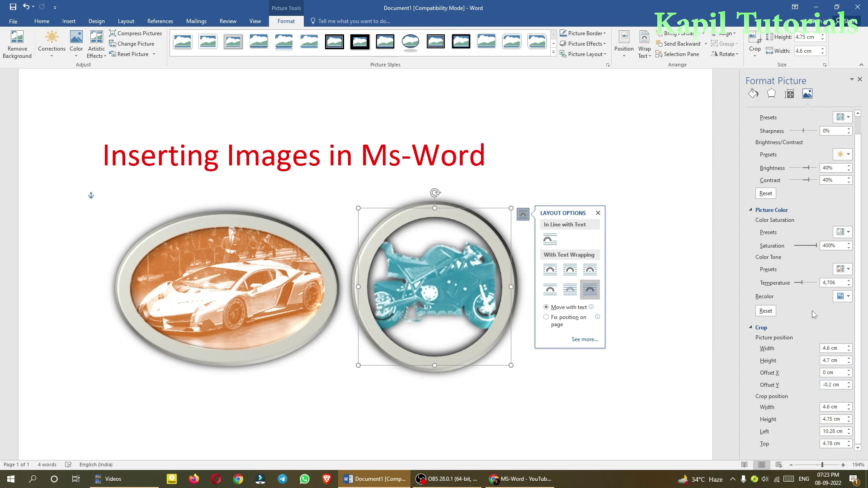
click(239, 285)
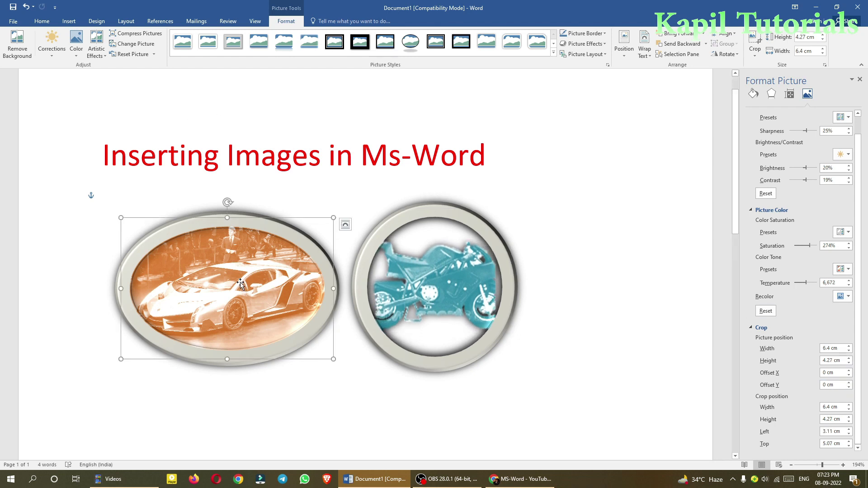
Preview the car photo's Color and Artistic Effects options without applying any
click(77, 53)
click(76, 54)
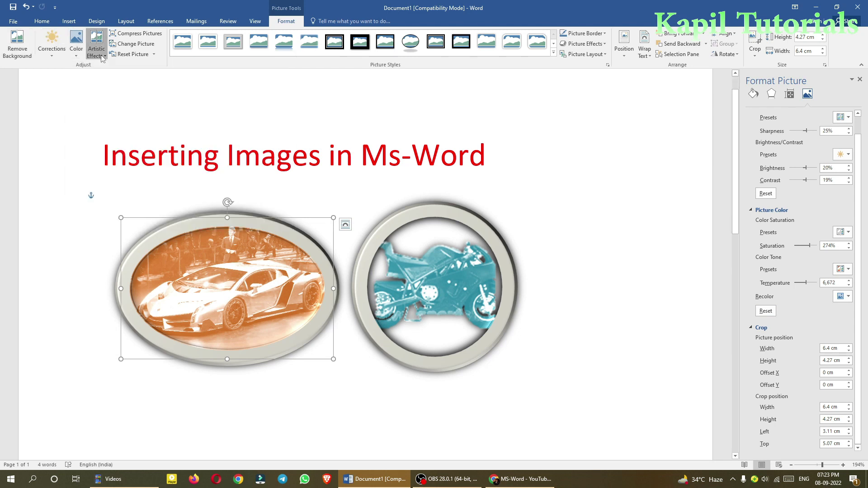
click(102, 55)
click(102, 56)
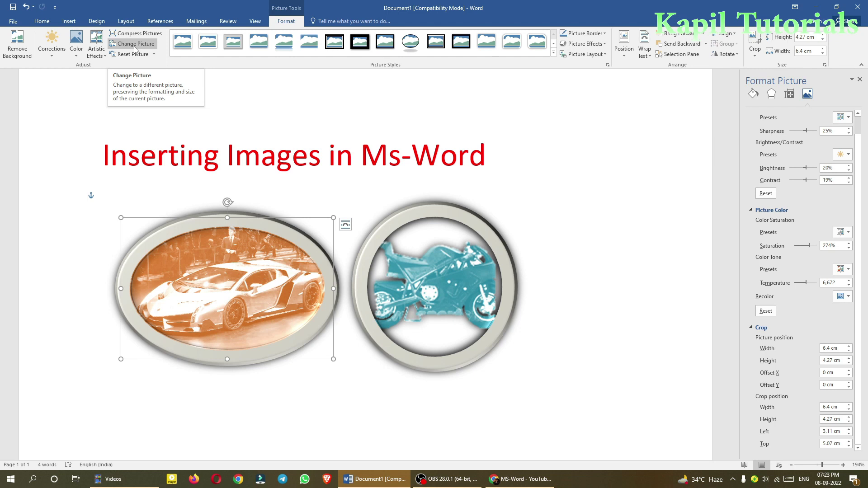
Replace the car photo with 285070.jpg from a file, keeping the oval frame
click(135, 45)
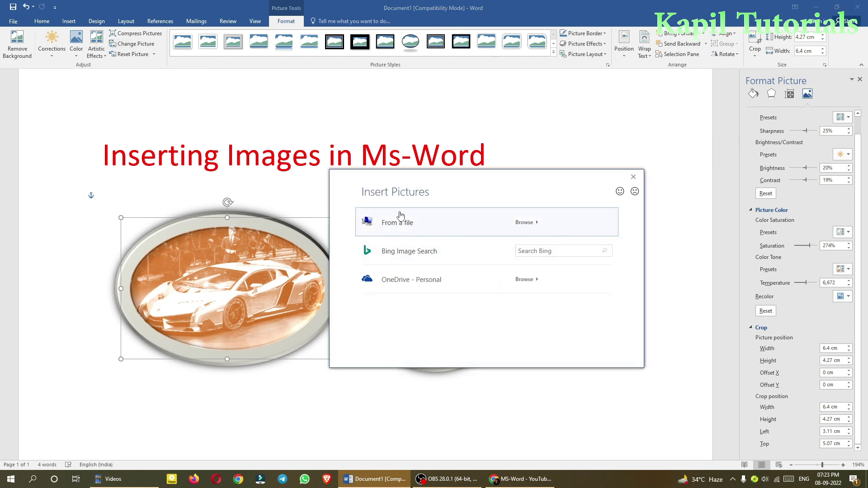
click(535, 223)
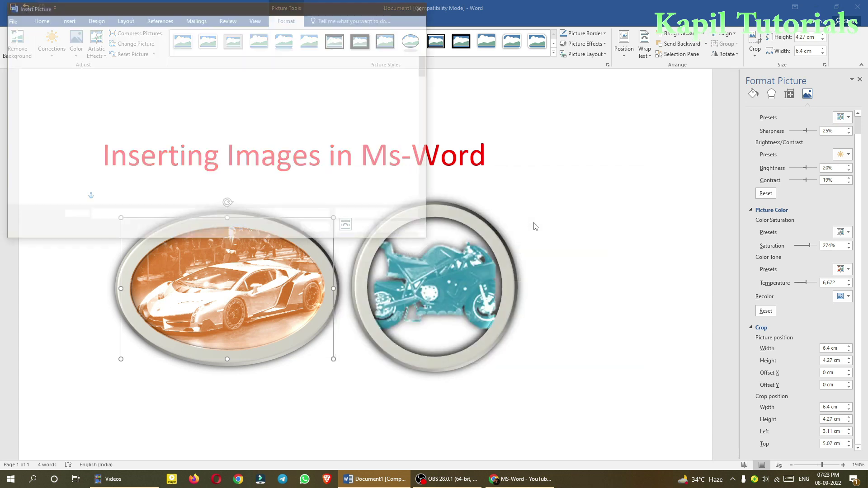
scroll(425, 79, down, 3)
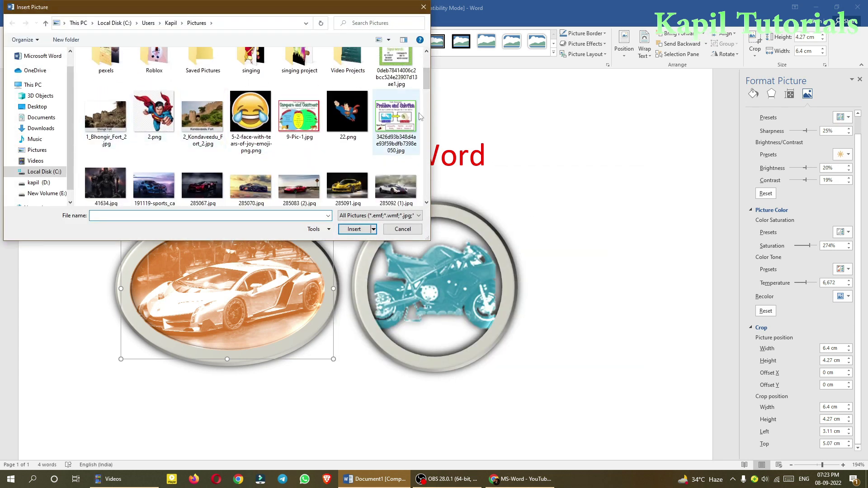
drag(424, 80, 426, 90)
click(256, 127)
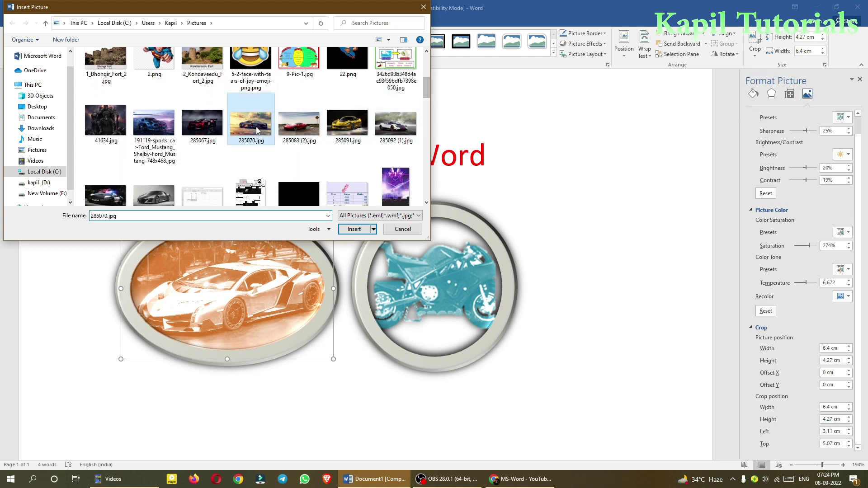
click(357, 230)
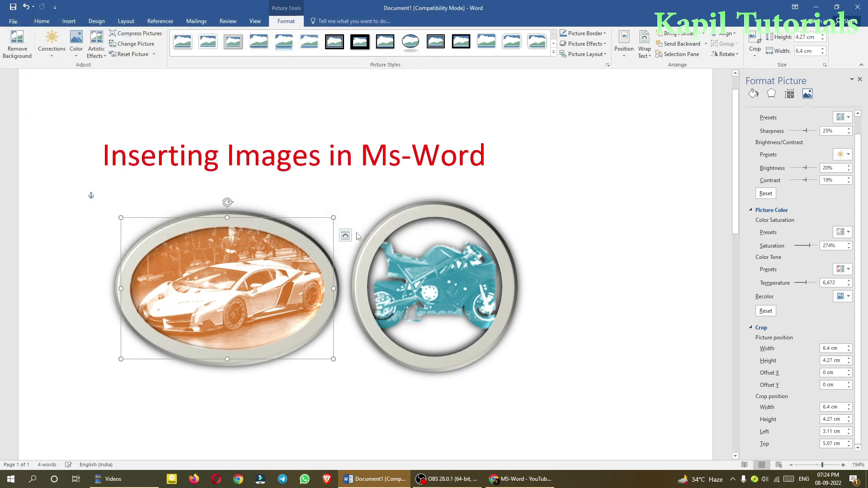
click(334, 393)
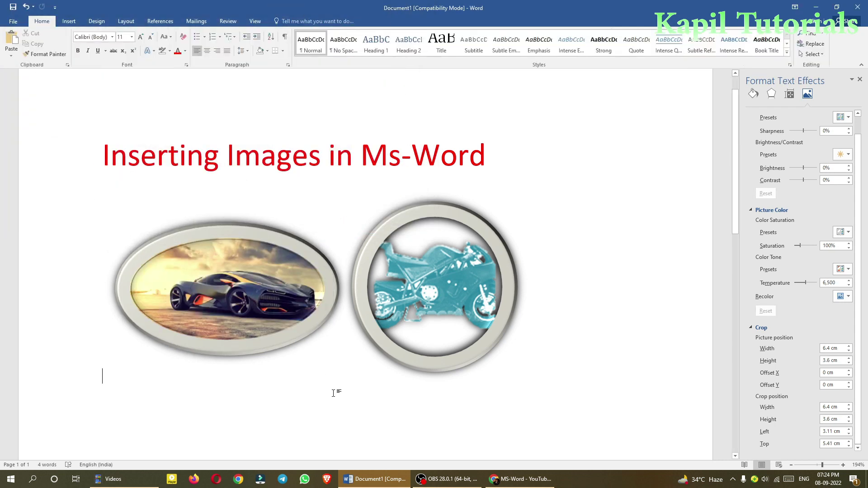
Reset the motorbike picture, removing its teal tint, crop and round frame
click(229, 317)
click(398, 282)
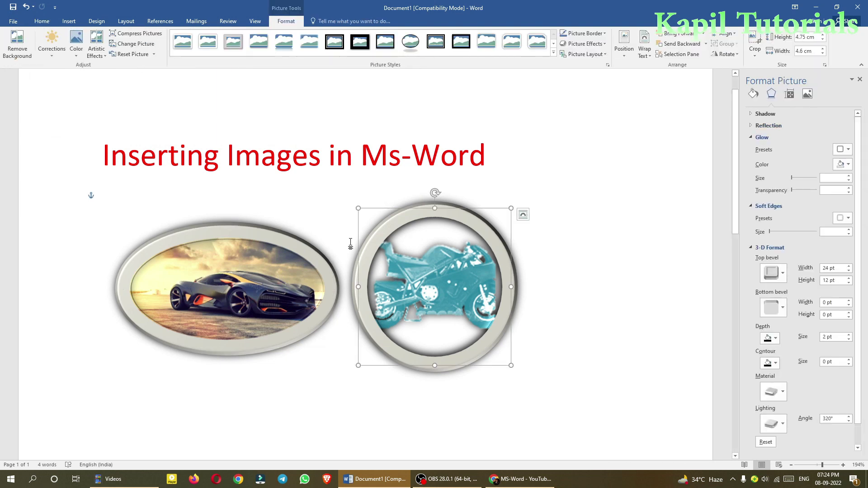
click(134, 57)
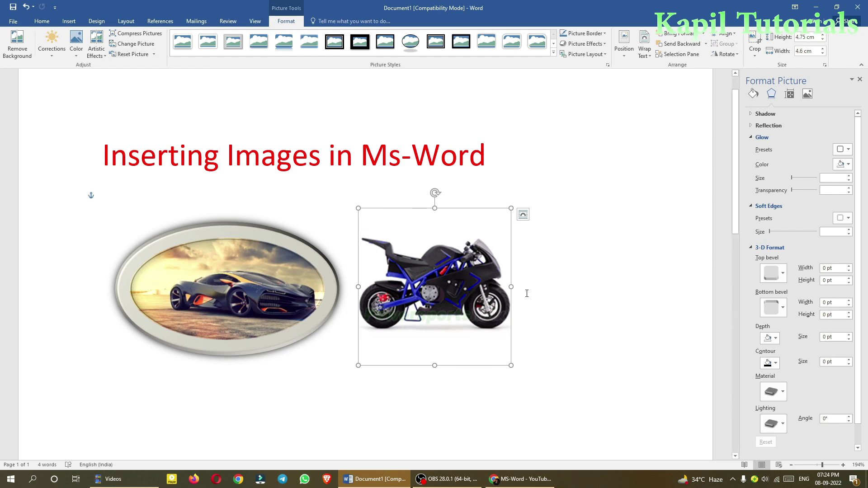
click(602, 315)
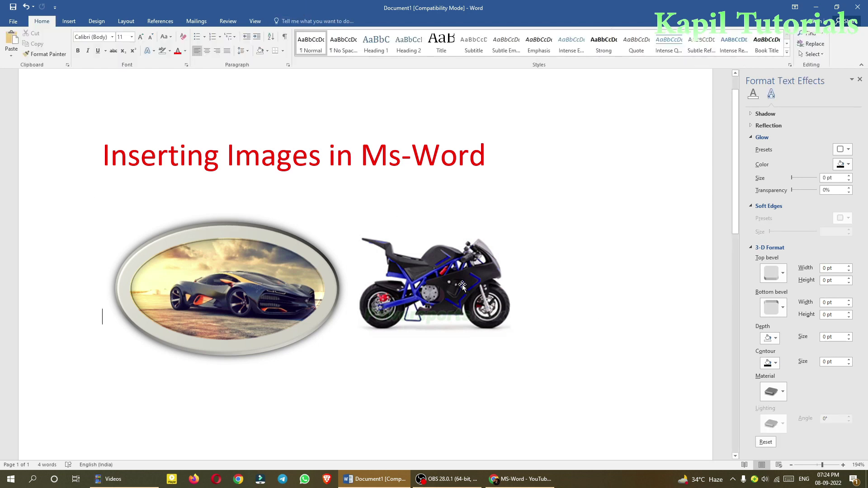